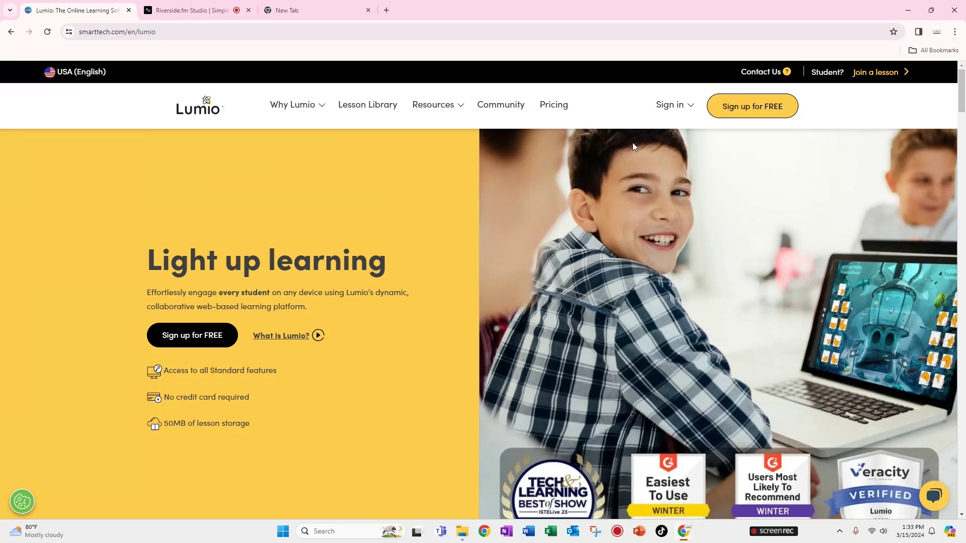
Sign up for a free Lumio account using the existing Google account
{"action": "left_click", "coordinate": [765, 106]}
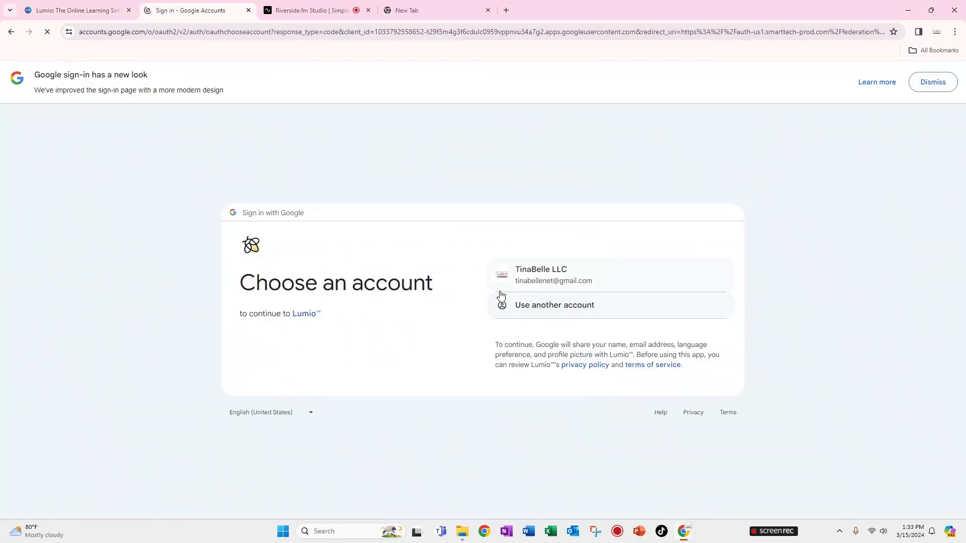
{"action": "left_click", "coordinate": [540, 286]}
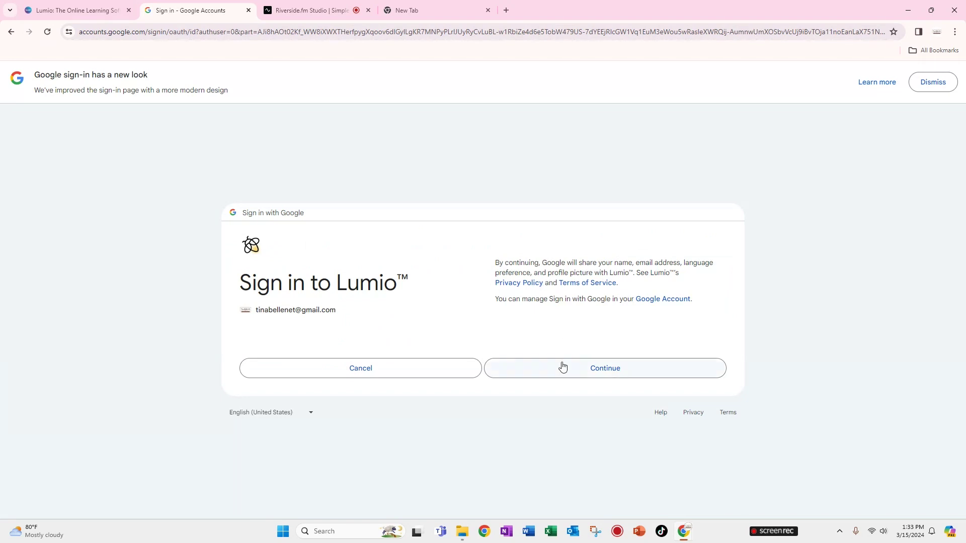
{"action": "left_click", "coordinate": [562, 367]}
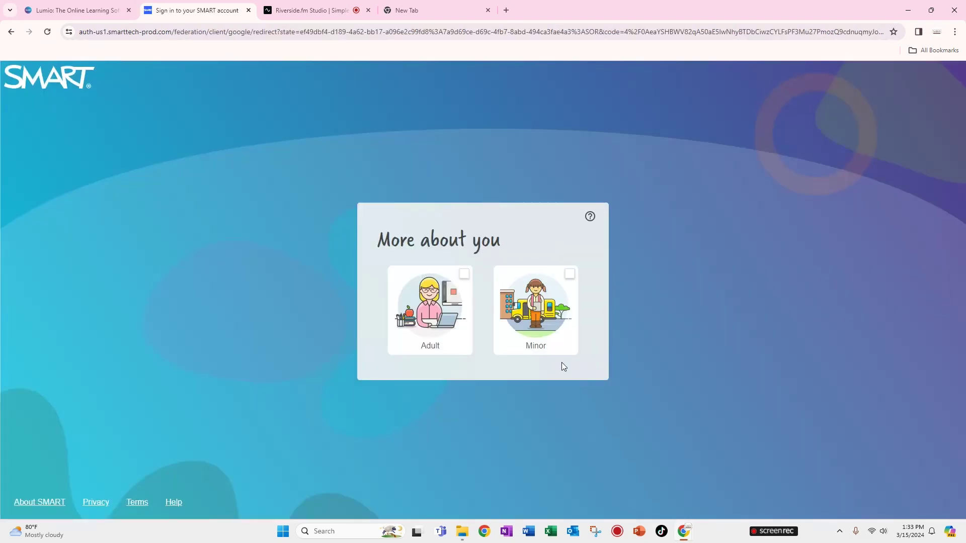
Complete the adult profile with a display name, accept the terms of use, and finish
{"action": "left_click", "coordinate": [464, 275]}
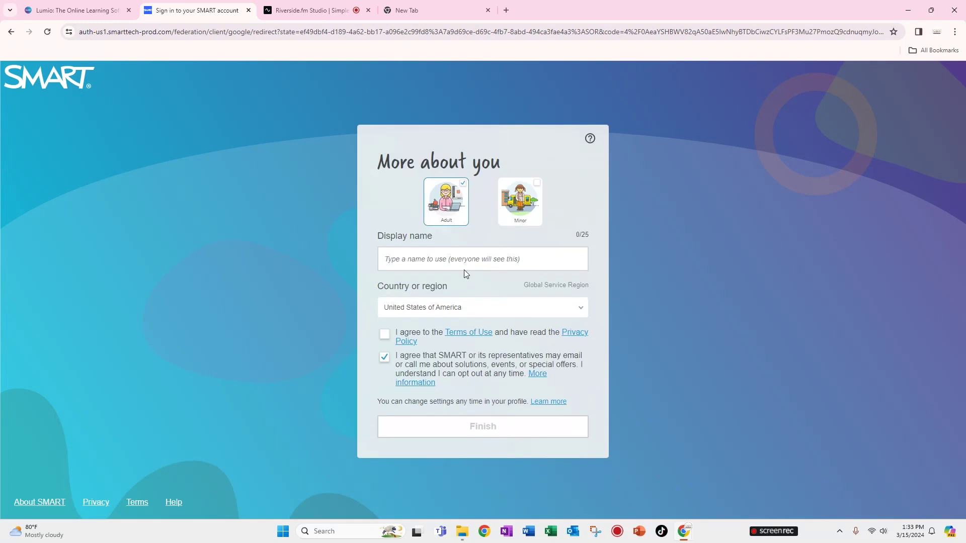
{"action": "left_click", "coordinate": [457, 259]}
{"action": "type", "text": "Tina "}
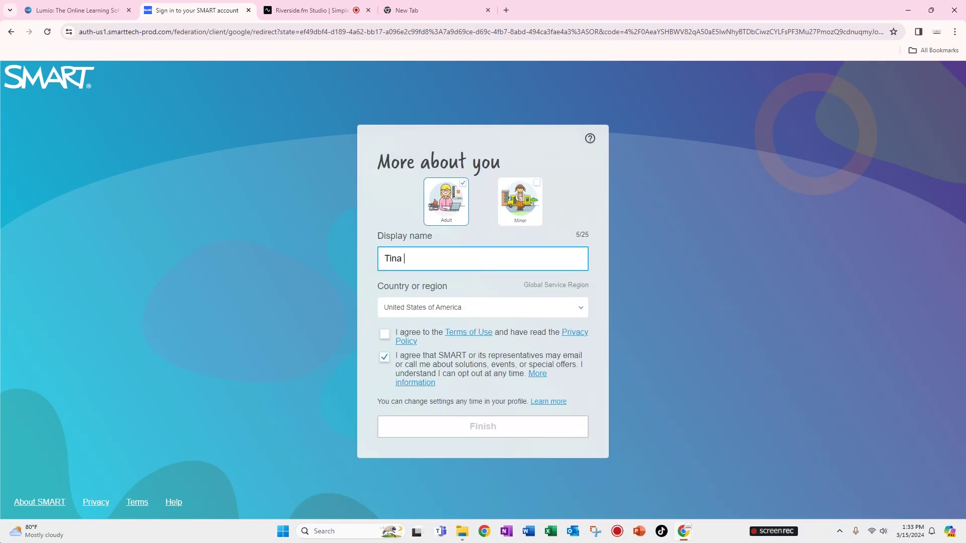
{"action": "type", "text": "@ SimpleTech M"}
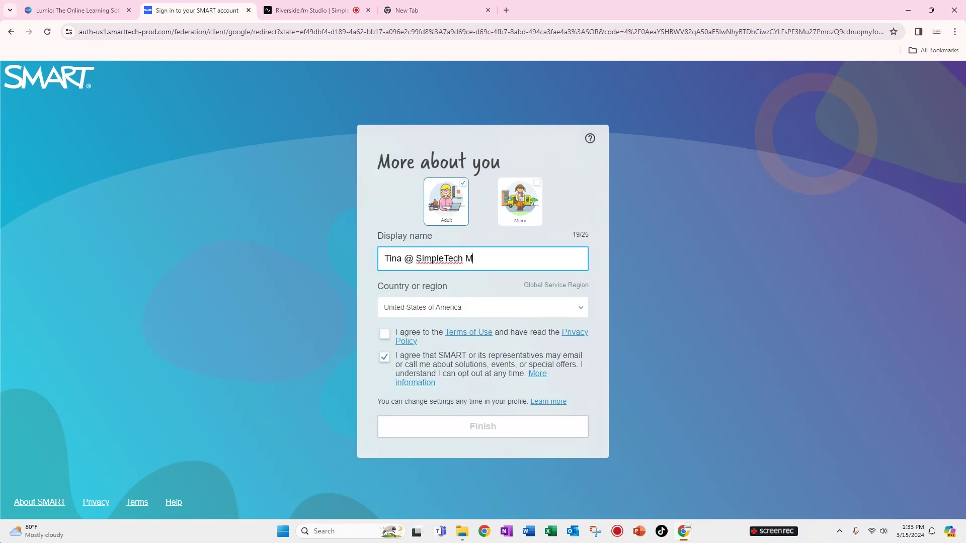
{"action": "type", "text": "edia"}
{"action": "left_click", "coordinate": [384, 335]}
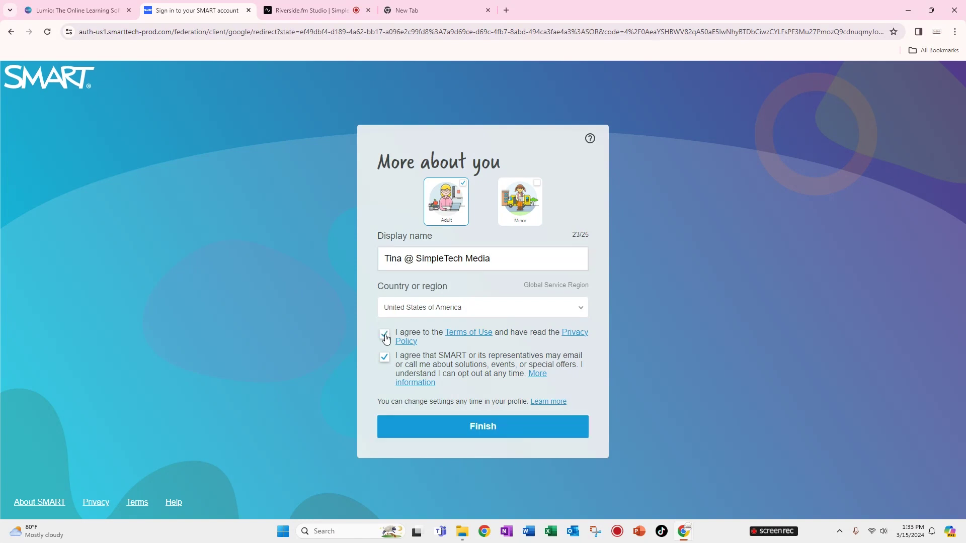
{"action": "left_click", "coordinate": [410, 433]}
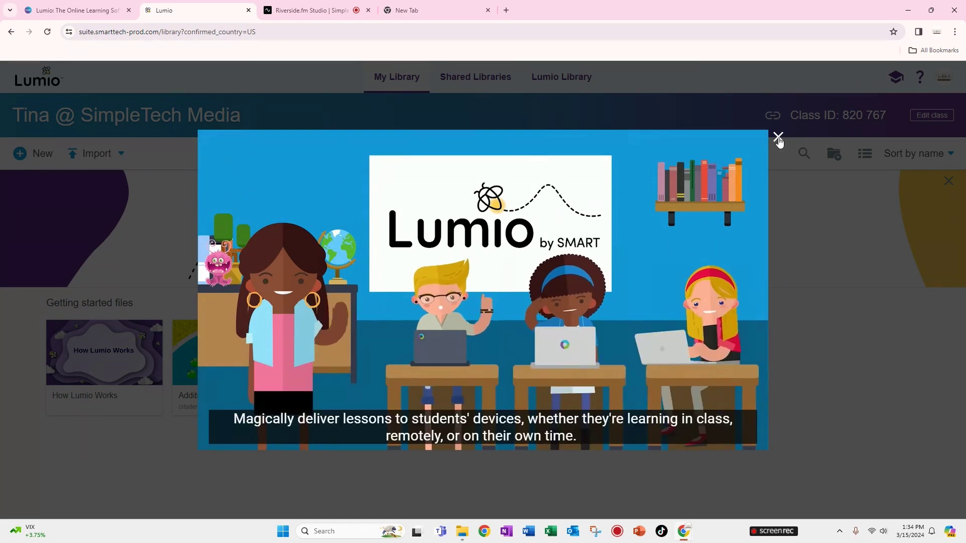
Close the 'What is Lumio?' intro video
{"action": "left_click", "coordinate": [778, 138]}
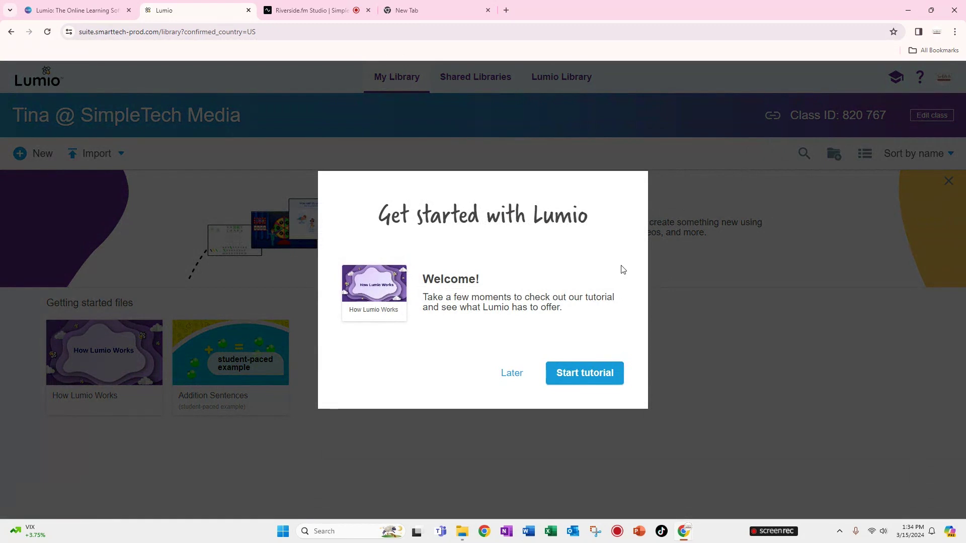
Start the tutorial lesson and page forward from page 1 to page 6
{"action": "left_click", "coordinate": [587, 380]}
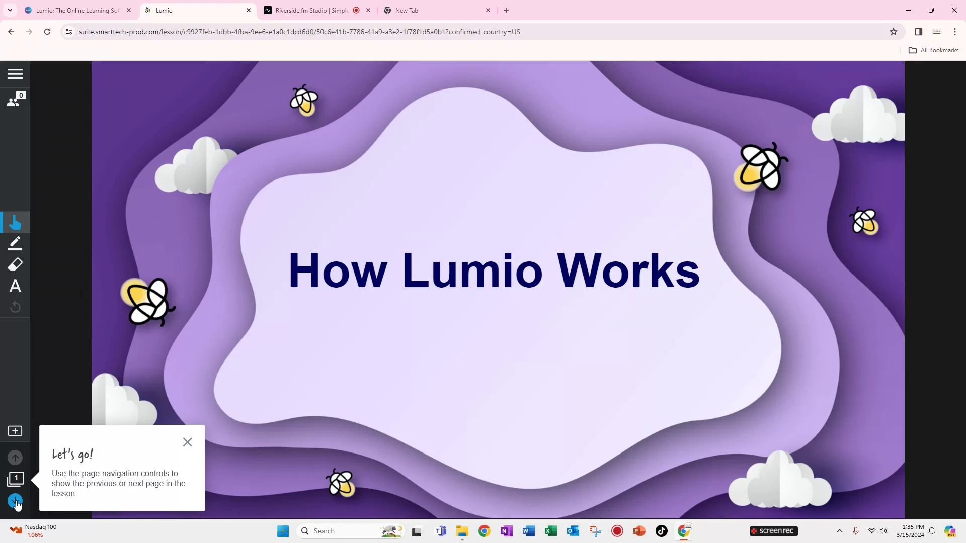
{"action": "left_click", "coordinate": [15, 501]}
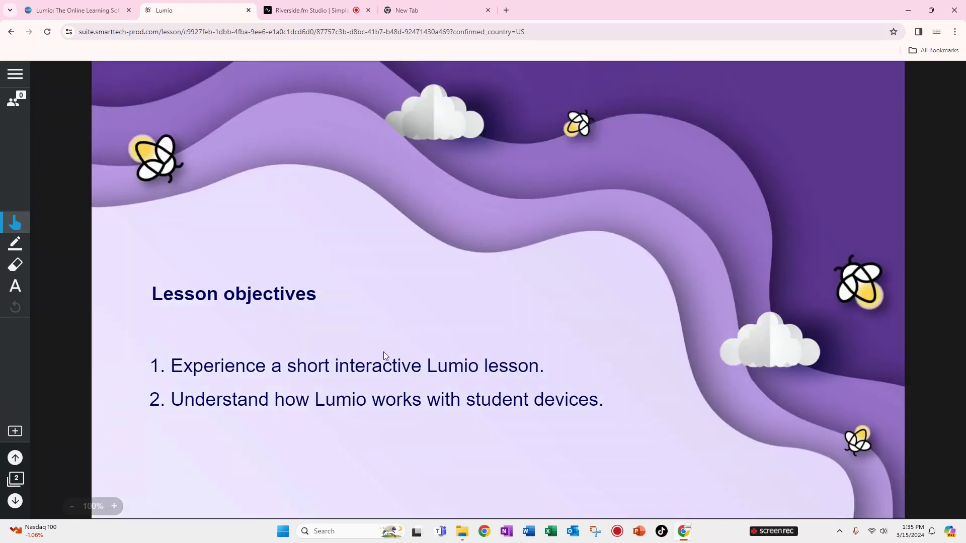
{"action": "left_click", "coordinate": [15, 501]}
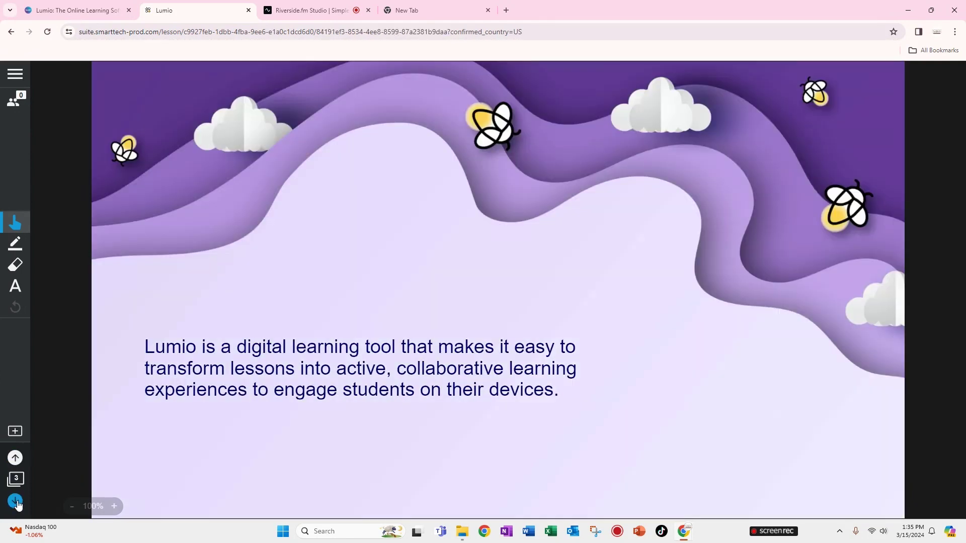
{"action": "left_click", "coordinate": [15, 501]}
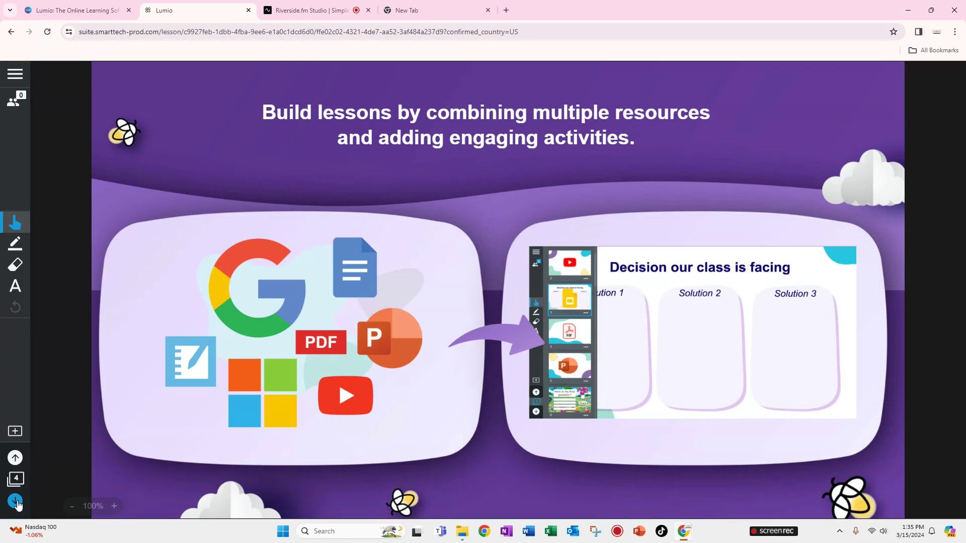
{"action": "left_click", "coordinate": [15, 502]}
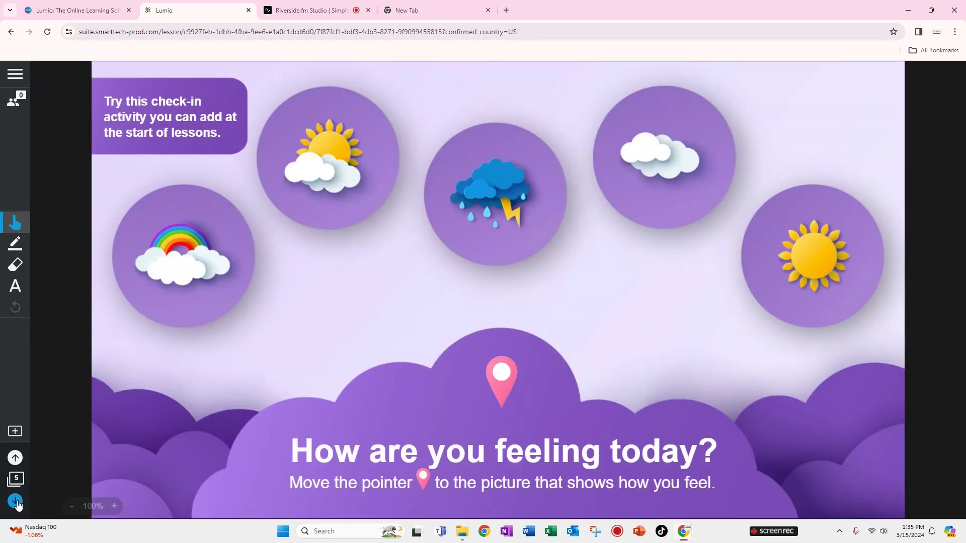
{"action": "left_click", "coordinate": [15, 501]}
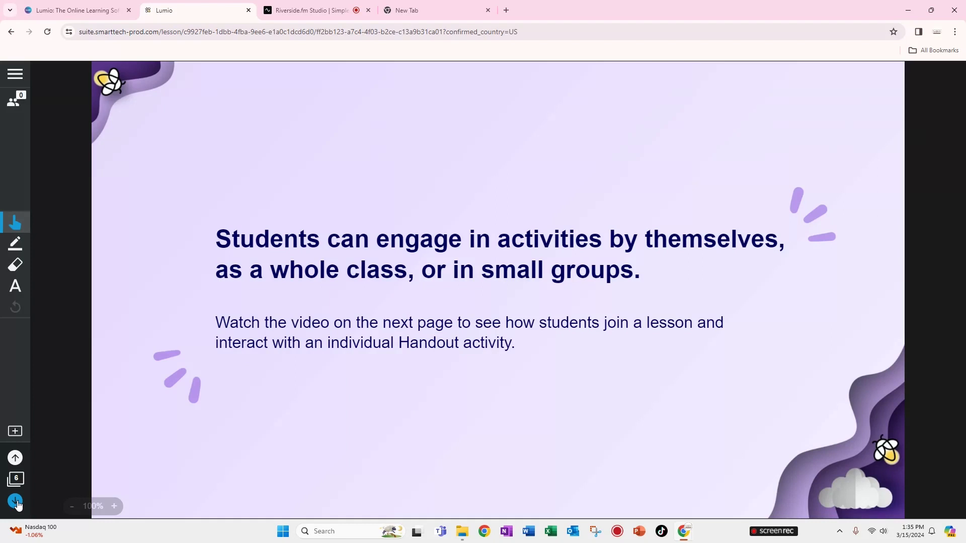
Page forward to the page 11 Congratulations page and open the lesson menu
{"action": "left_click", "coordinate": [15, 502]}
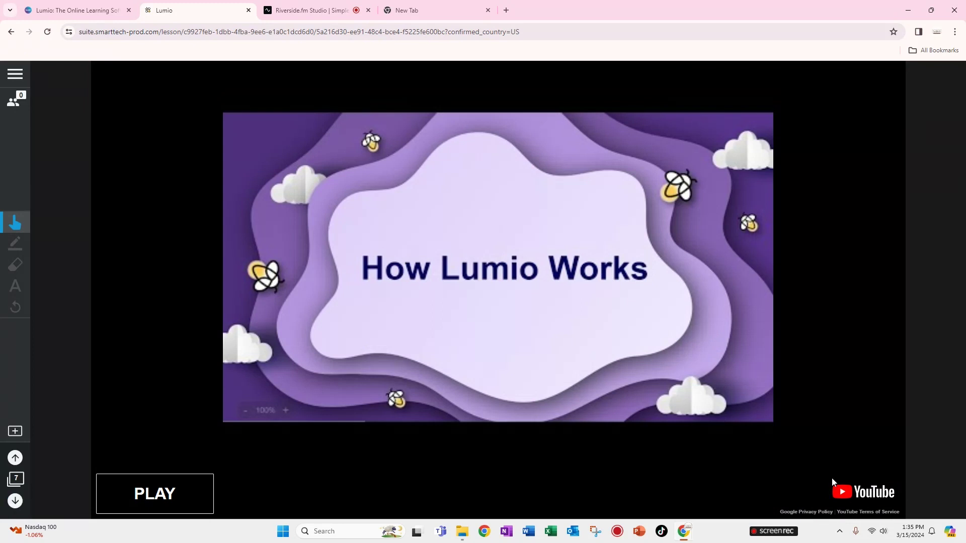
{"action": "left_click", "coordinate": [15, 501]}
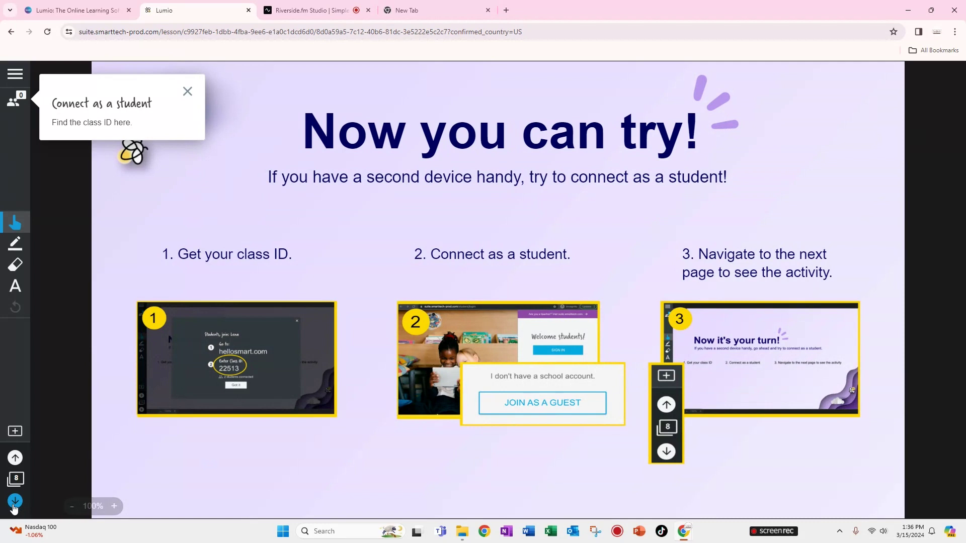
{"action": "left_click", "coordinate": [14, 508]}
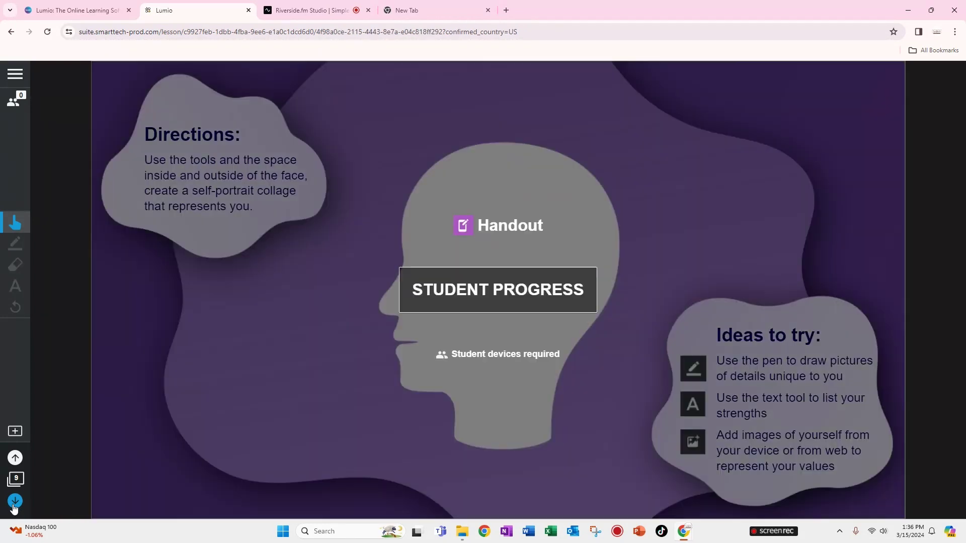
{"action": "left_click", "coordinate": [14, 509]}
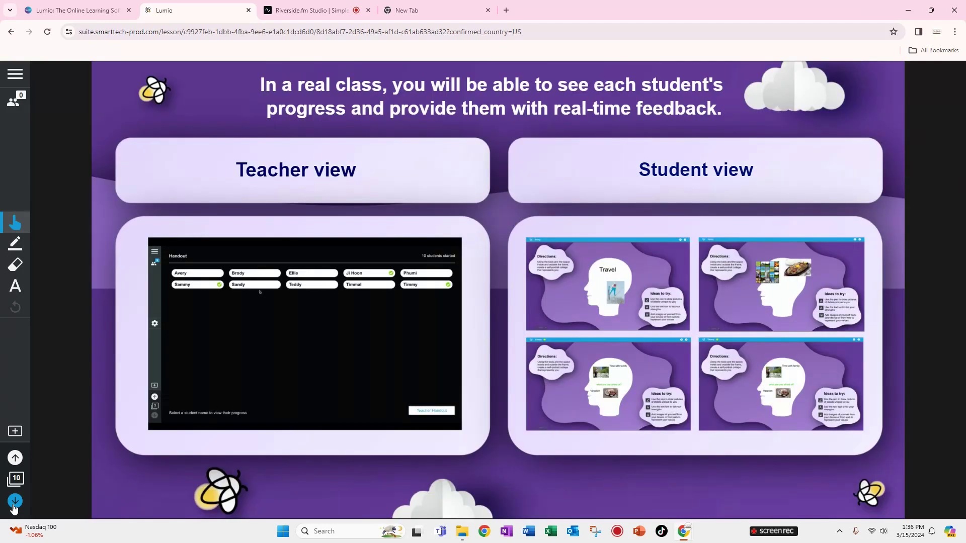
{"action": "left_click", "coordinate": [14, 509]}
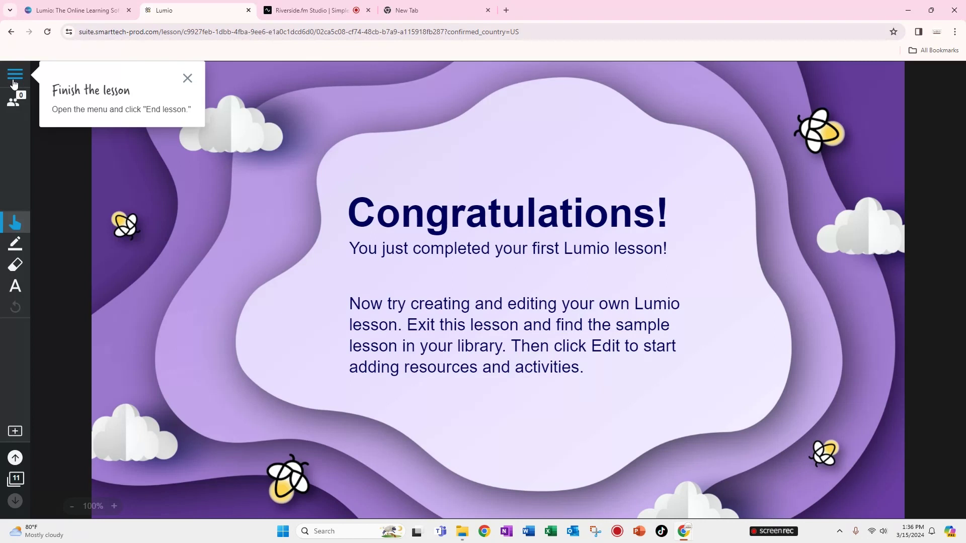
{"action": "left_click", "coordinate": [14, 83]}
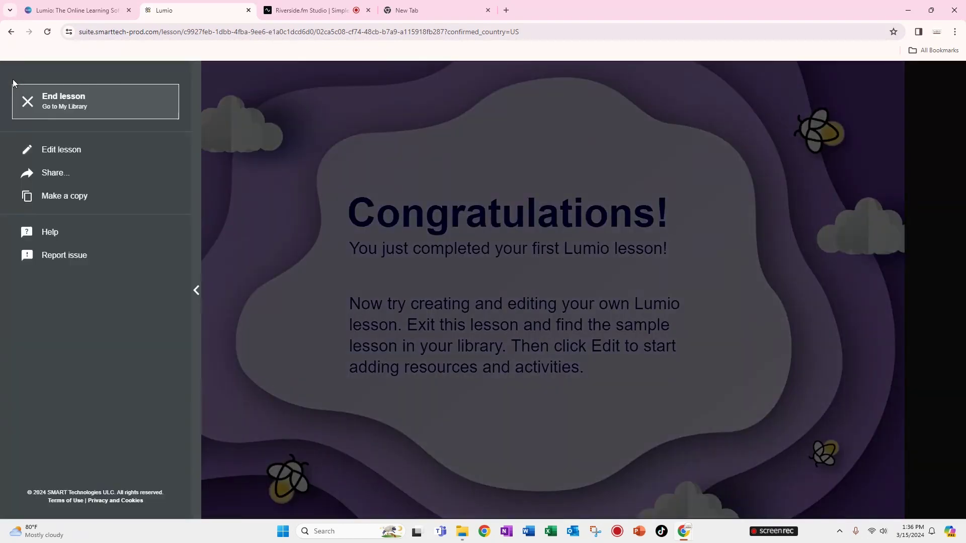
End the tutorial lesson and dismiss the Manage class access tip in the library
{"action": "left_click", "coordinate": [27, 105]}
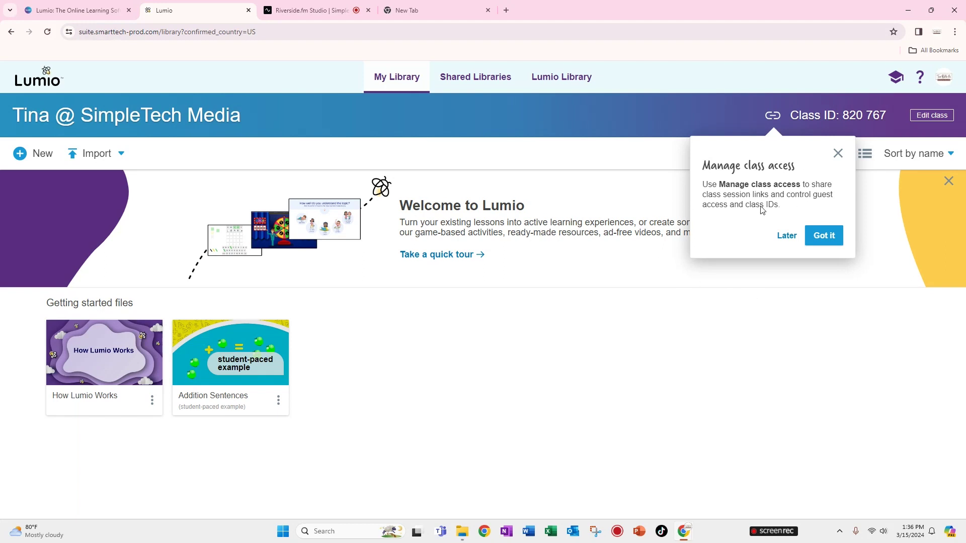
{"action": "left_click", "coordinate": [825, 232]}
{"action": "left_click", "coordinate": [825, 236]}
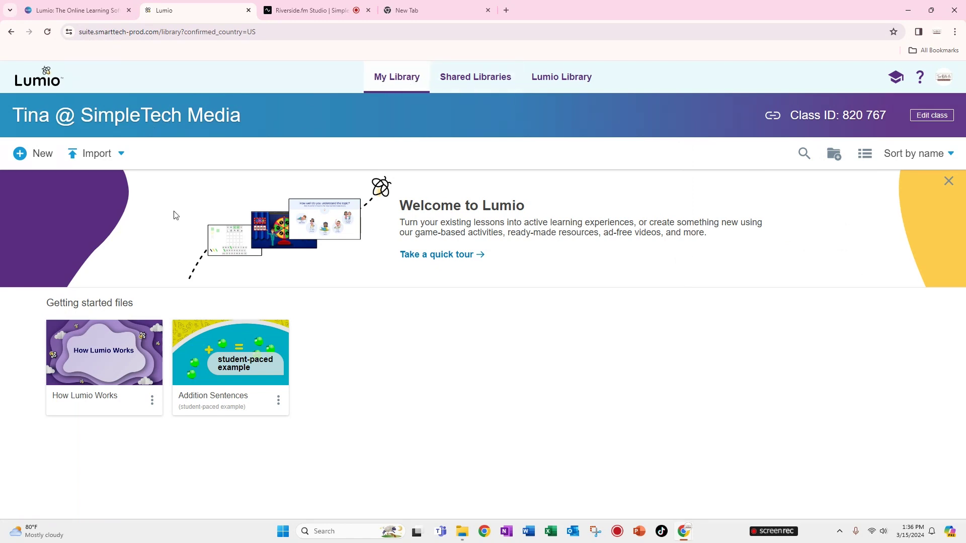
{"action": "mouse_move", "coordinate": [206, 333]}
Review the join link, QR code, guest access and reset-class-ID options, then close the window
{"action": "left_click", "coordinate": [769, 117]}
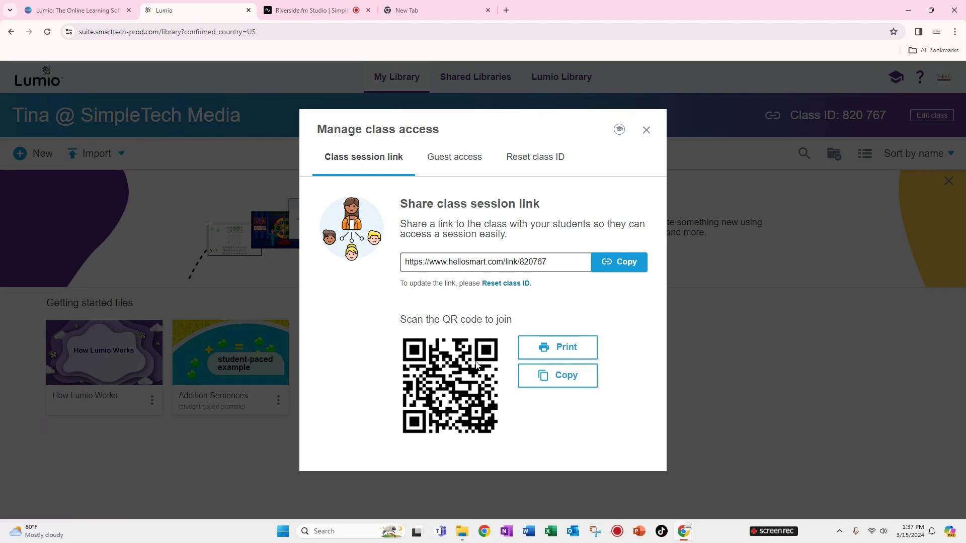
{"action": "left_click", "coordinate": [454, 170]}
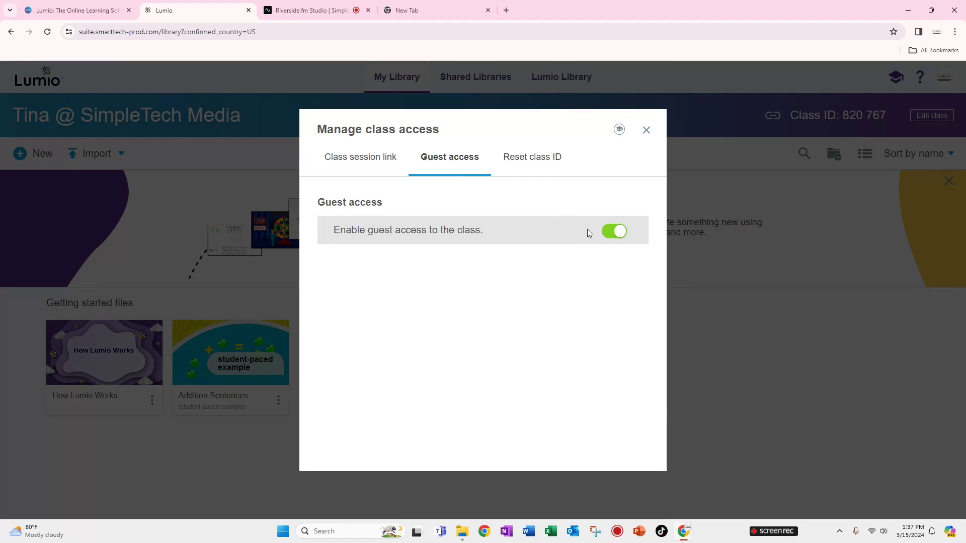
{"action": "left_click", "coordinate": [544, 160]}
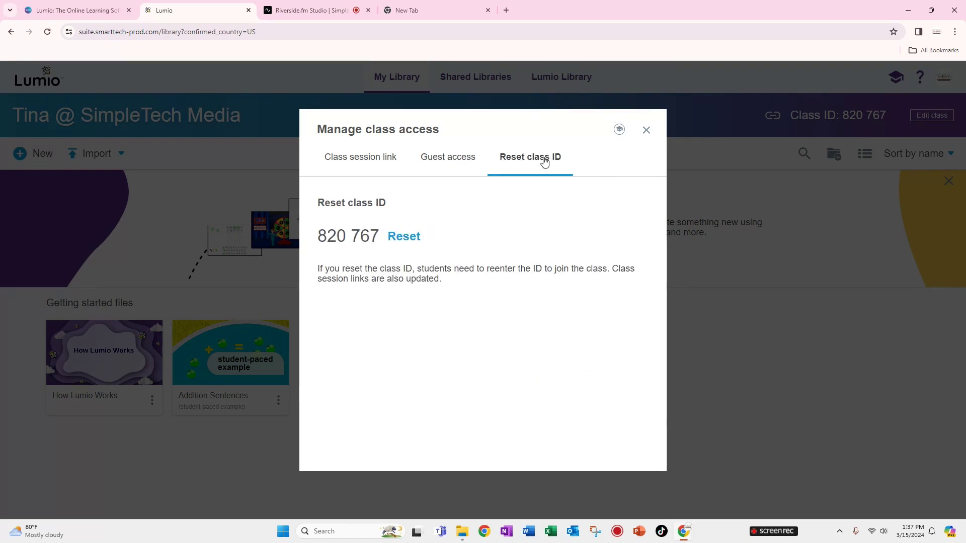
{"action": "left_click", "coordinate": [379, 161]}
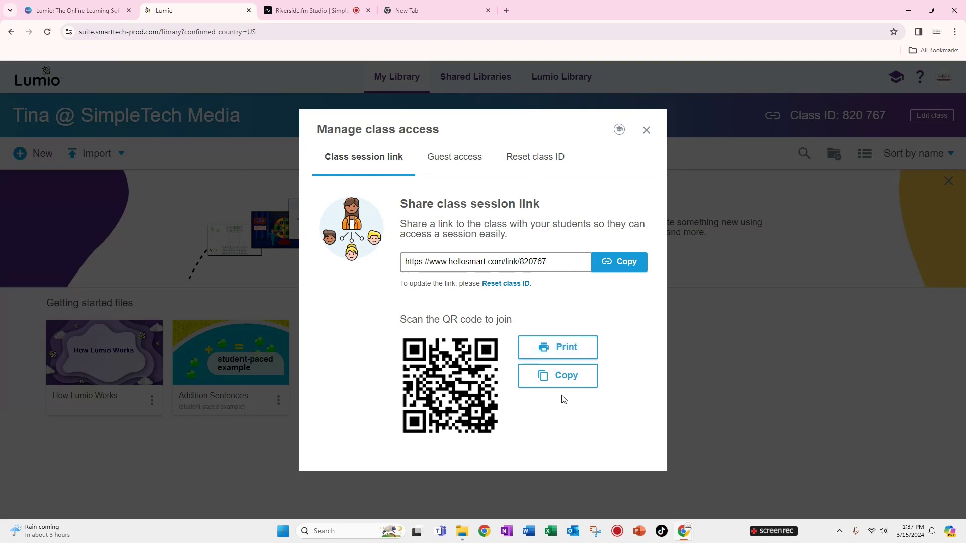
{"action": "left_click", "coordinate": [646, 132]}
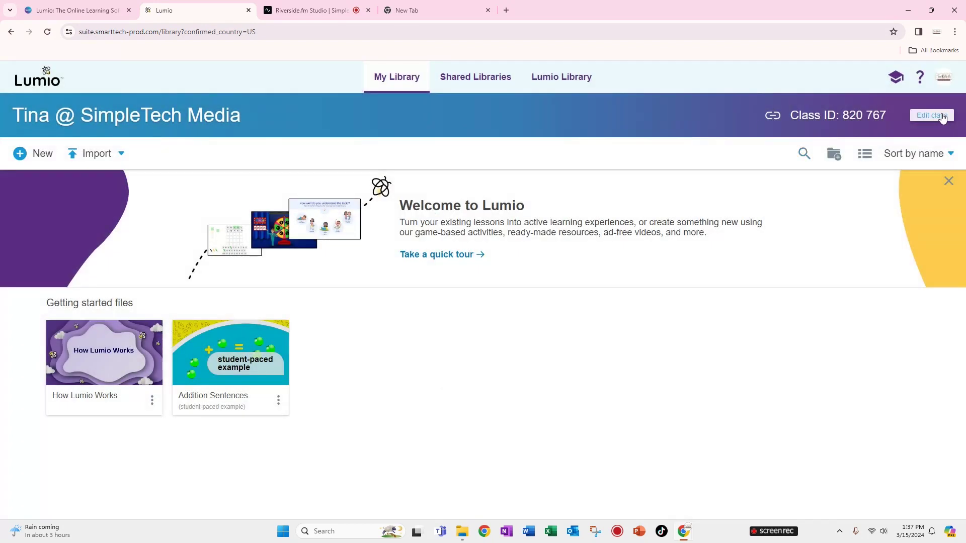
{"action": "left_click", "coordinate": [942, 118]}
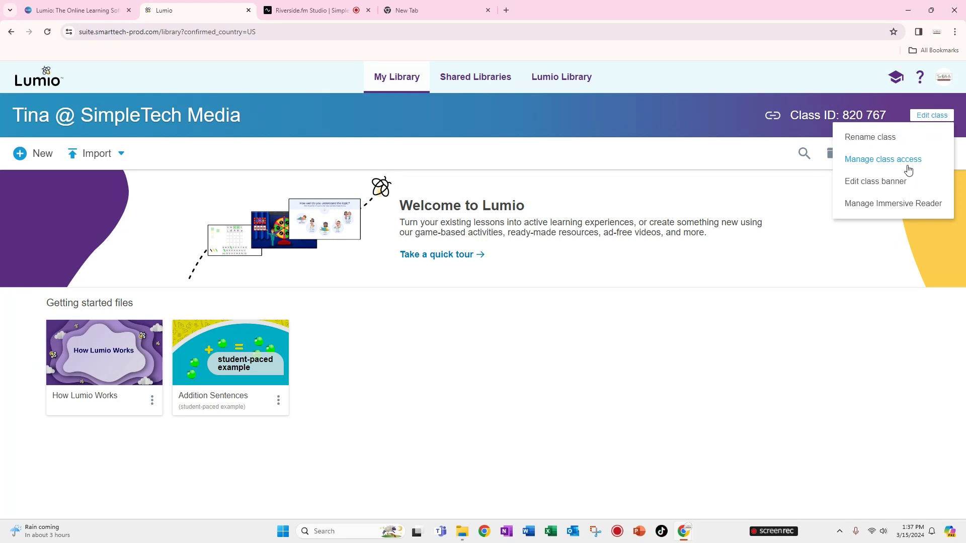
{"action": "left_click", "coordinate": [863, 184]}
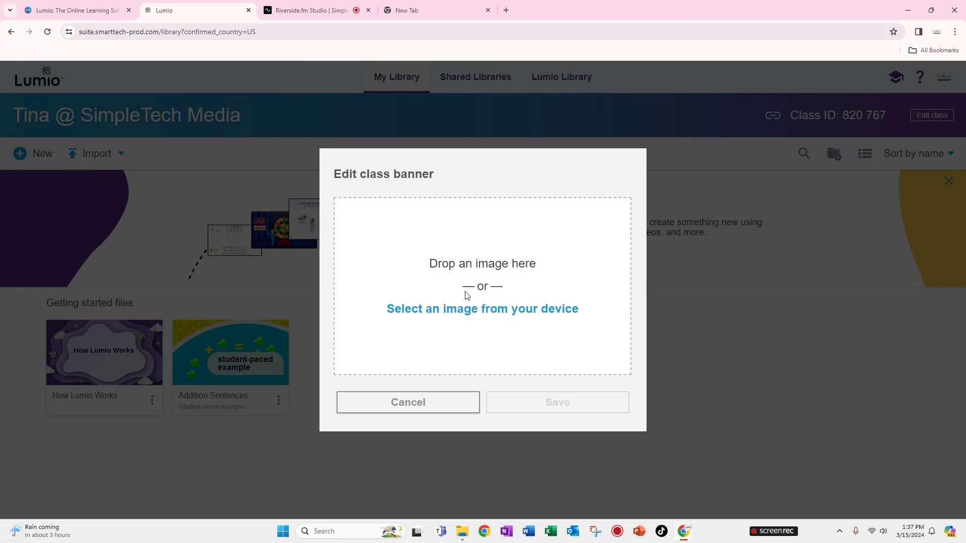
{"action": "left_click", "coordinate": [417, 410]}
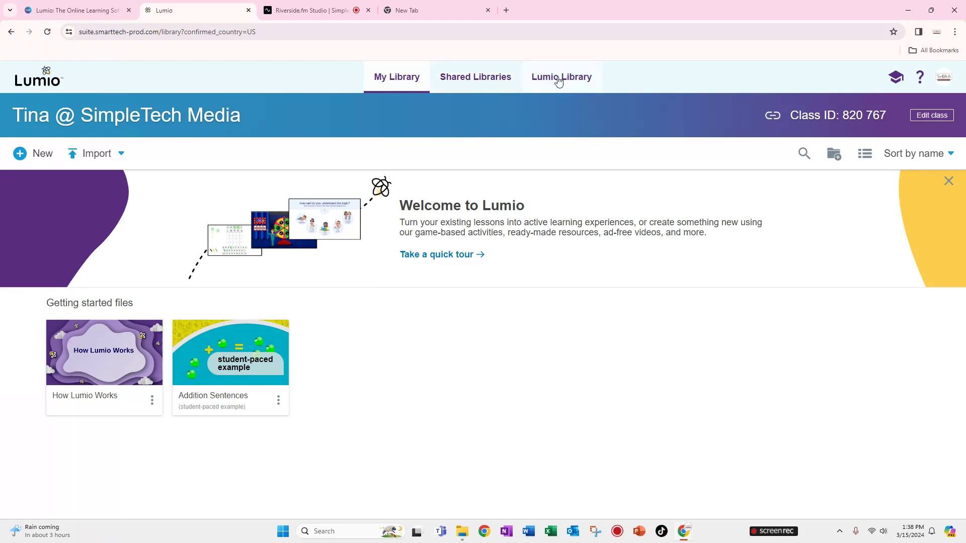
Check the empty Shared Libraries, then switch to the Lumio Library
{"action": "left_click", "coordinate": [483, 84]}
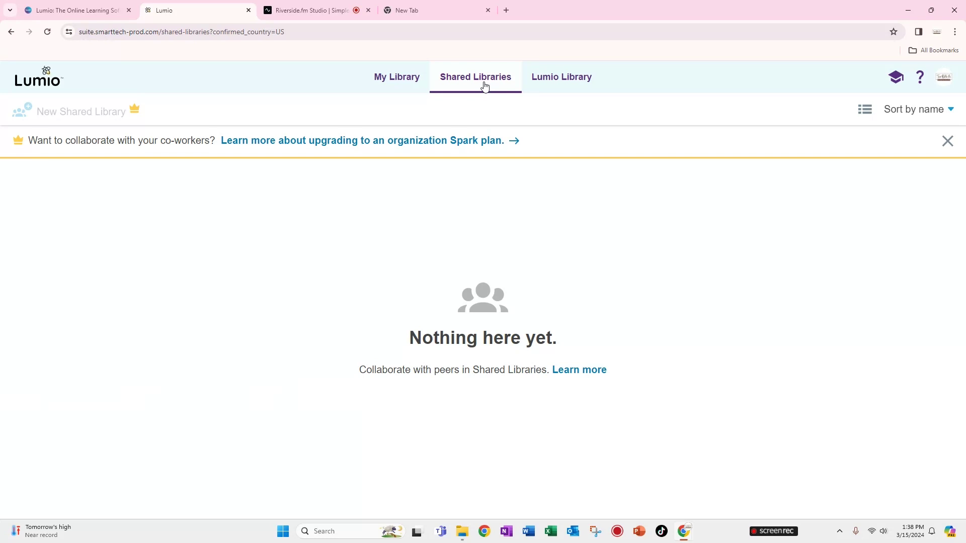
{"action": "left_click", "coordinate": [546, 83]}
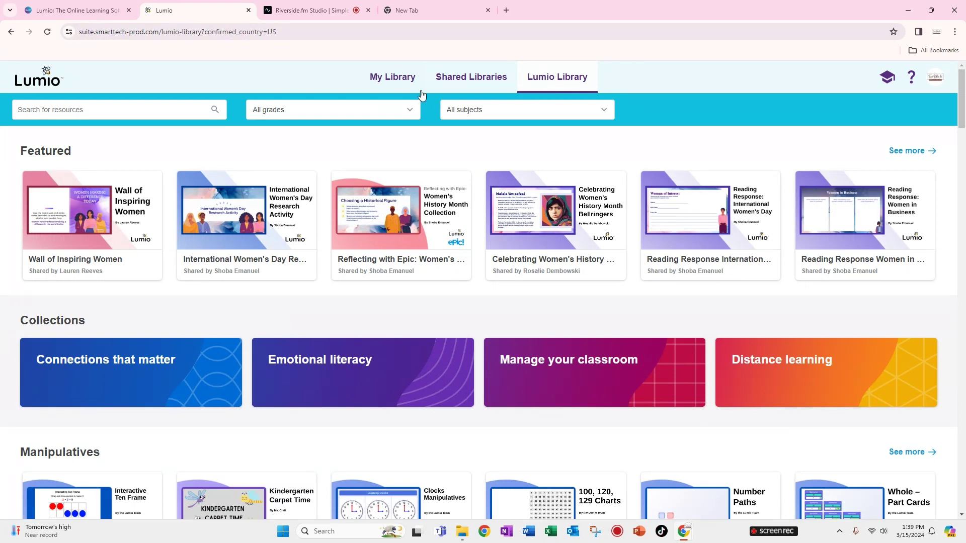
Run an empty search to list all library resources
{"action": "left_click", "coordinate": [96, 108]}
{"action": "left_click", "coordinate": [214, 109]}
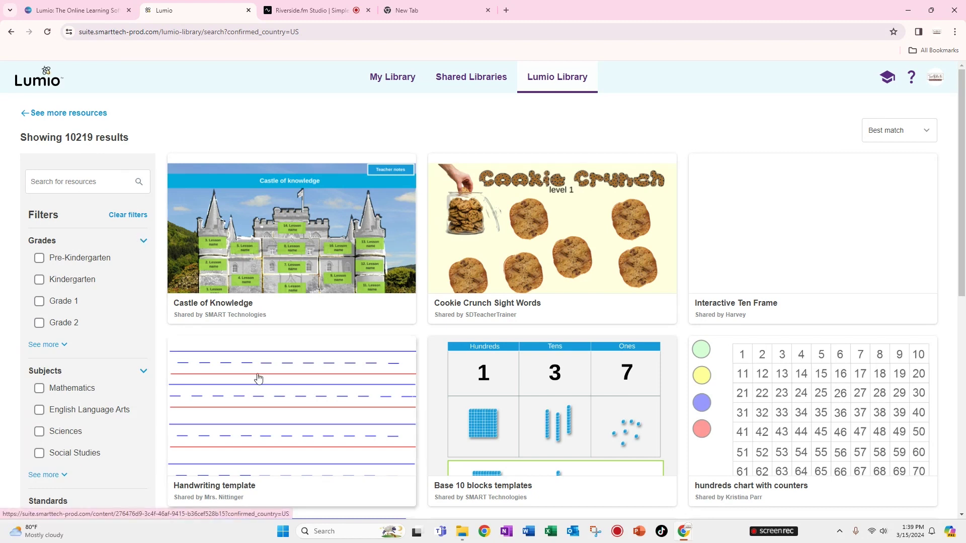
{"action": "scroll", "coordinate": [258, 378], "scroll_direction": "down", "scroll_amount": 4}
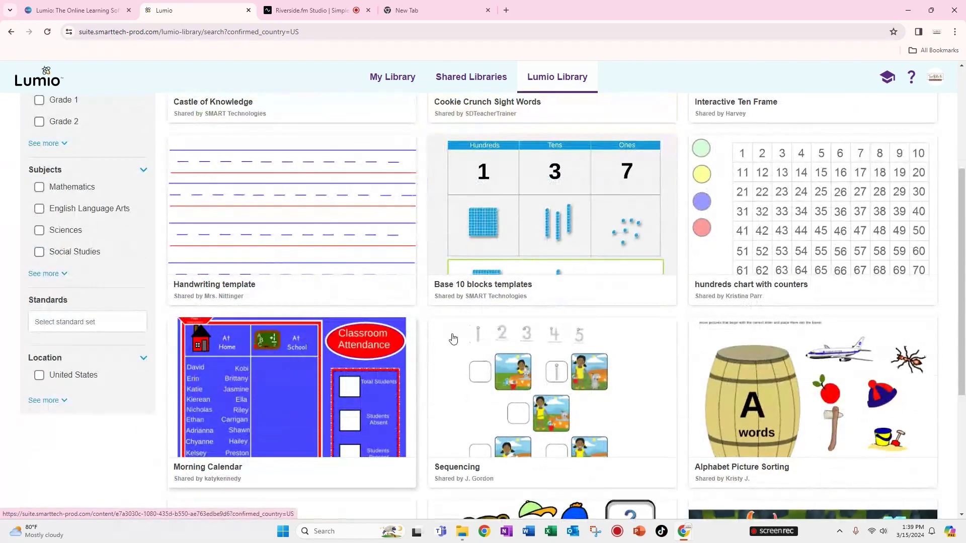
{"action": "scroll", "coordinate": [669, 353], "scroll_direction": "down", "scroll_amount": 5}
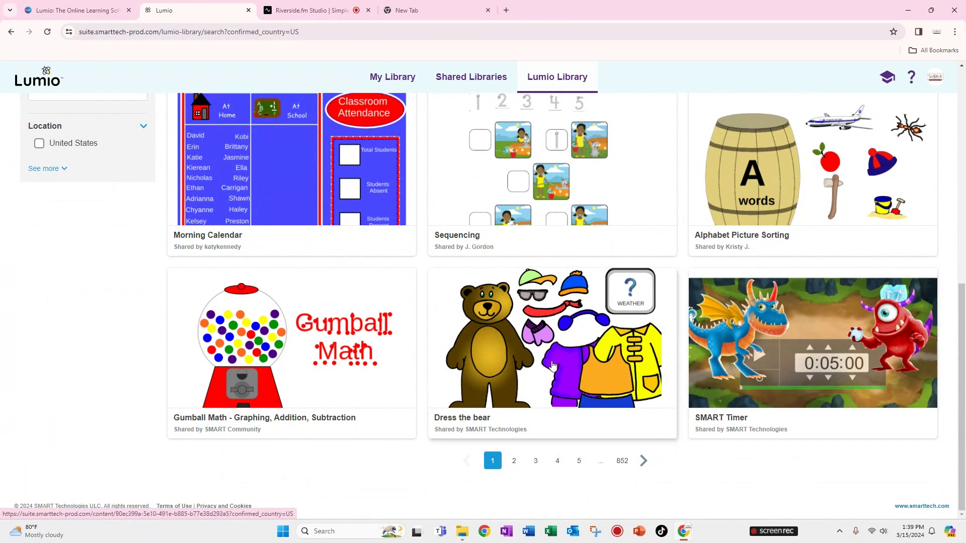
{"action": "scroll", "coordinate": [204, 213], "scroll_direction": "up", "scroll_amount": 8}
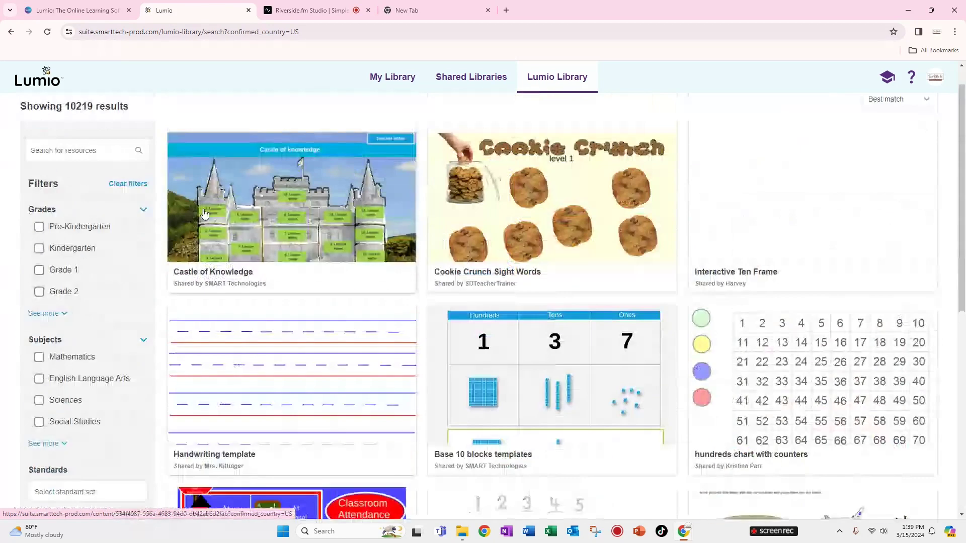
{"action": "scroll", "coordinate": [204, 213], "scroll_direction": "up", "scroll_amount": 1}
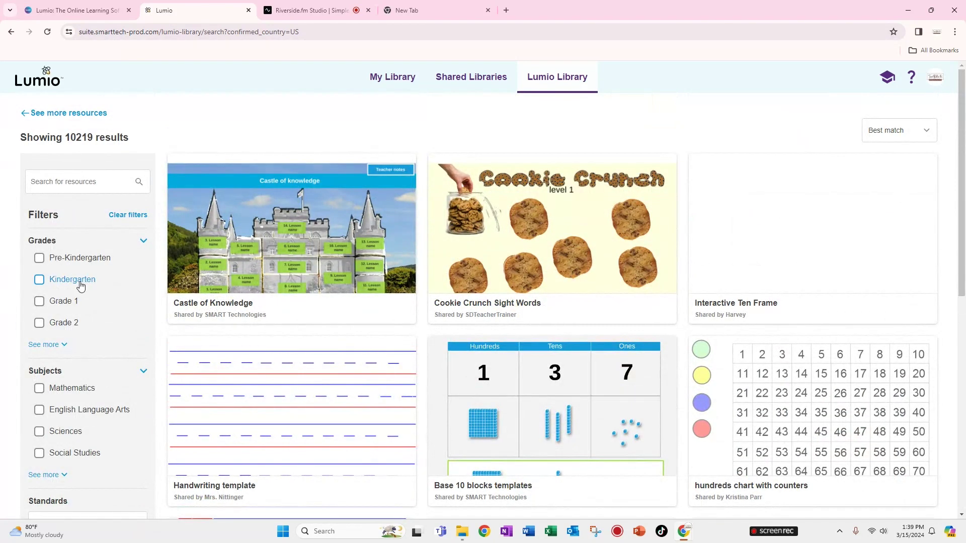
Filter the results to Grade 1 and browse the full Subjects list for Music
{"action": "left_click", "coordinate": [39, 302]}
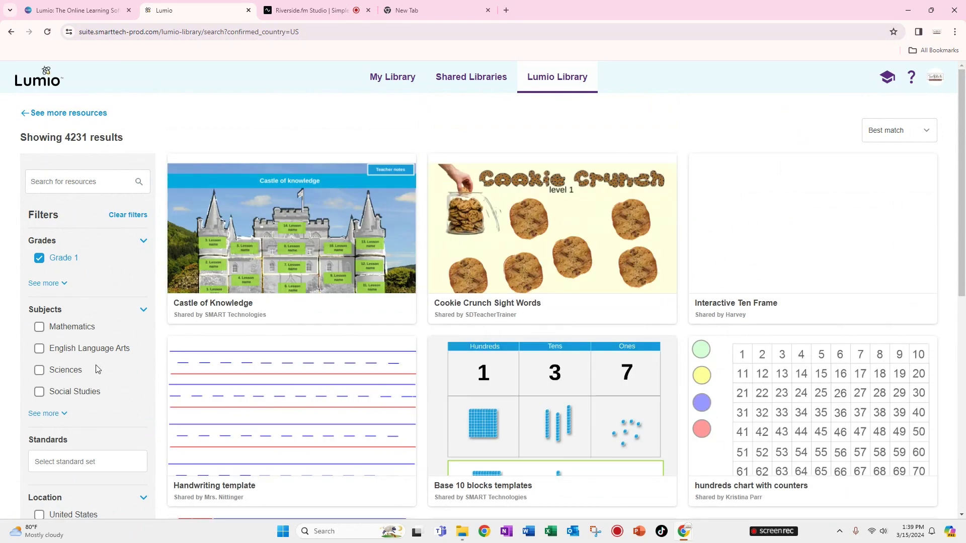
{"action": "left_click", "coordinate": [60, 414]}
{"action": "scroll", "coordinate": [91, 388], "scroll_direction": "down", "scroll_amount": 1}
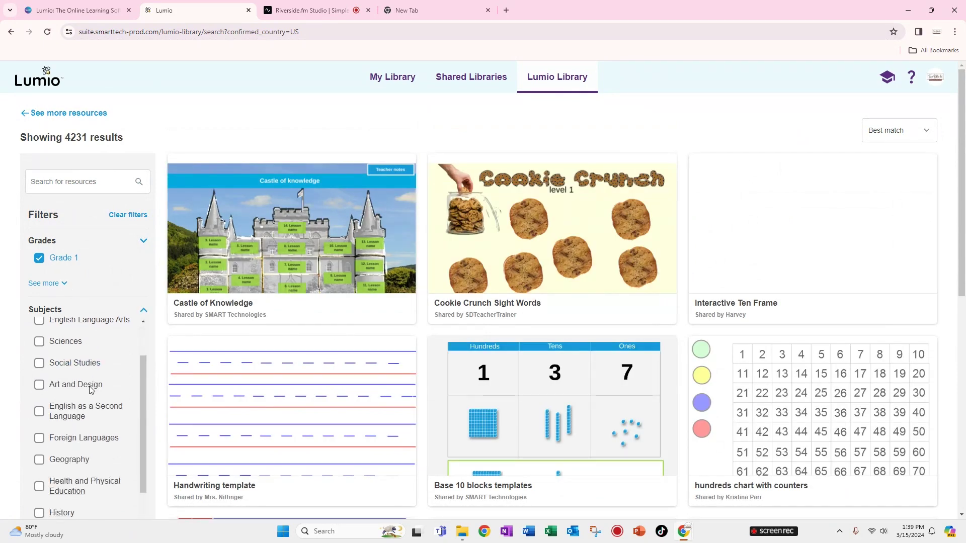
{"action": "scroll", "coordinate": [91, 390], "scroll_direction": "down", "scroll_amount": 3}
{"action": "scroll", "coordinate": [101, 433], "scroll_direction": "down", "scroll_amount": 1}
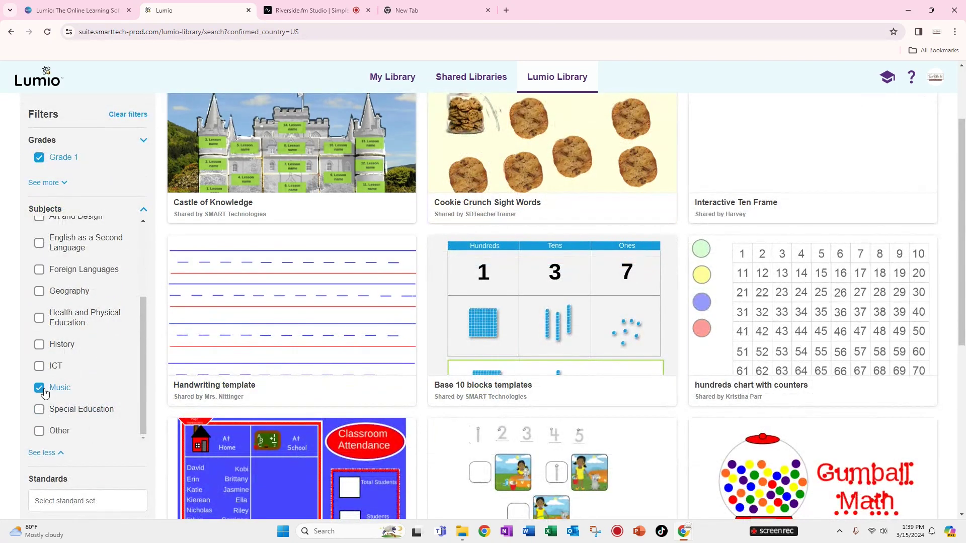
{"action": "scroll", "coordinate": [59, 379], "scroll_direction": "up", "scroll_amount": 2}
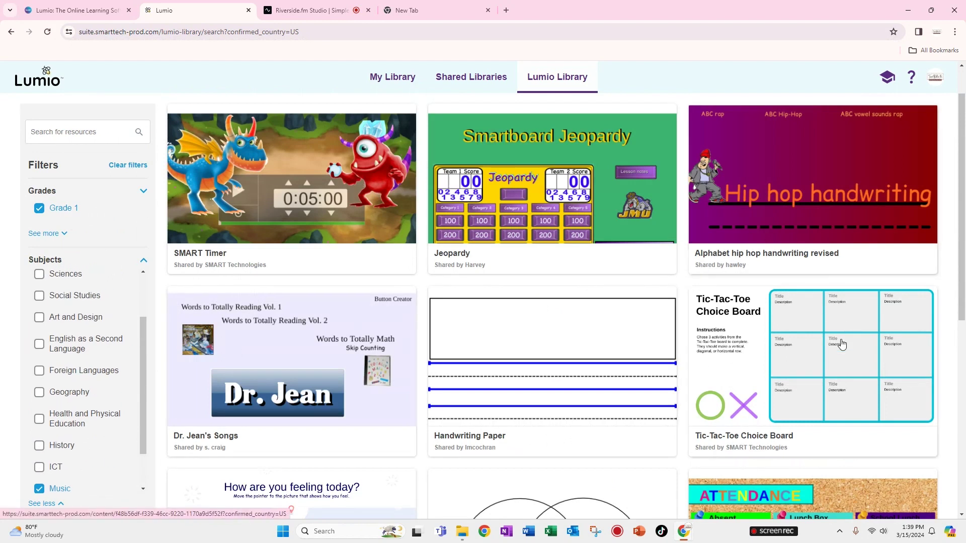
{"action": "scroll", "coordinate": [427, 388], "scroll_direction": "down", "scroll_amount": 5}
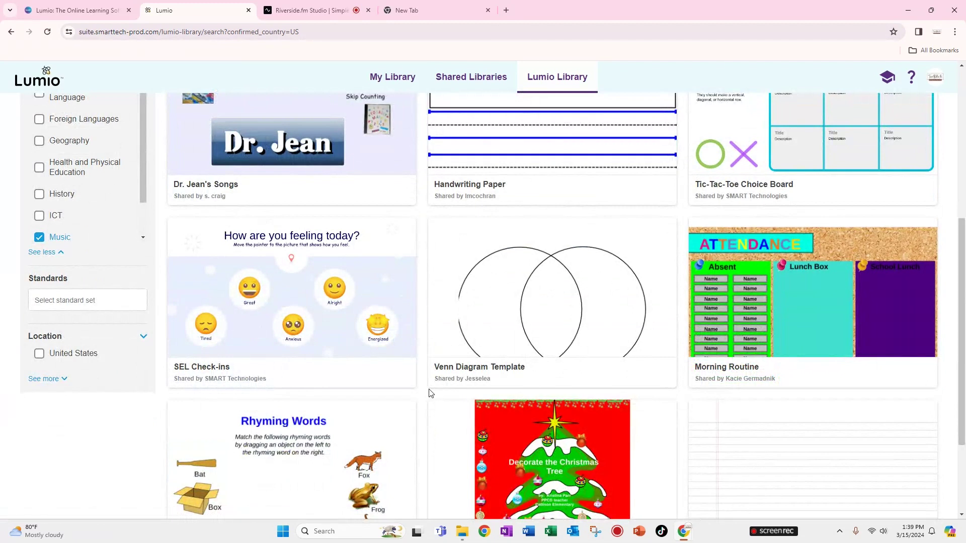
{"action": "scroll", "coordinate": [430, 393], "scroll_direction": "down", "scroll_amount": 3}
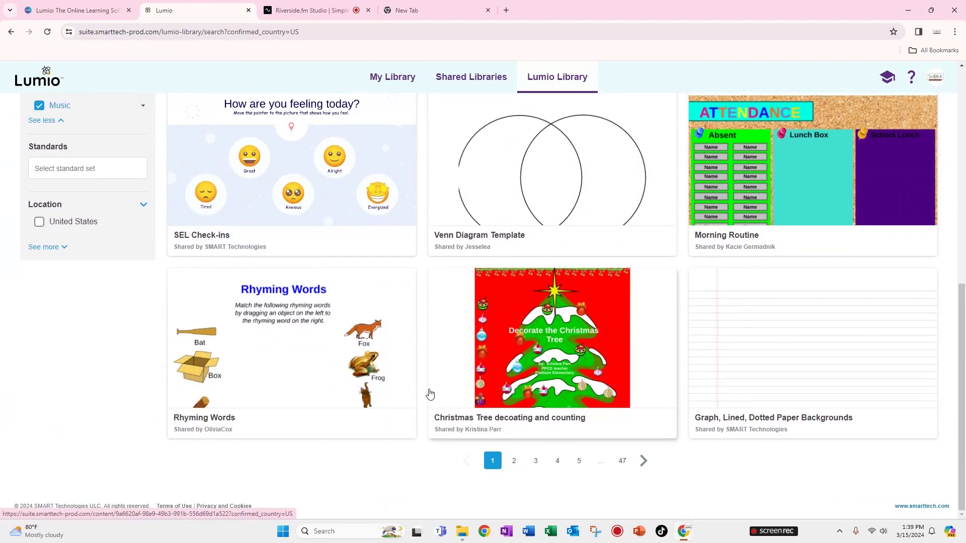
{"action": "scroll", "coordinate": [454, 373], "scroll_direction": "up", "scroll_amount": 8}
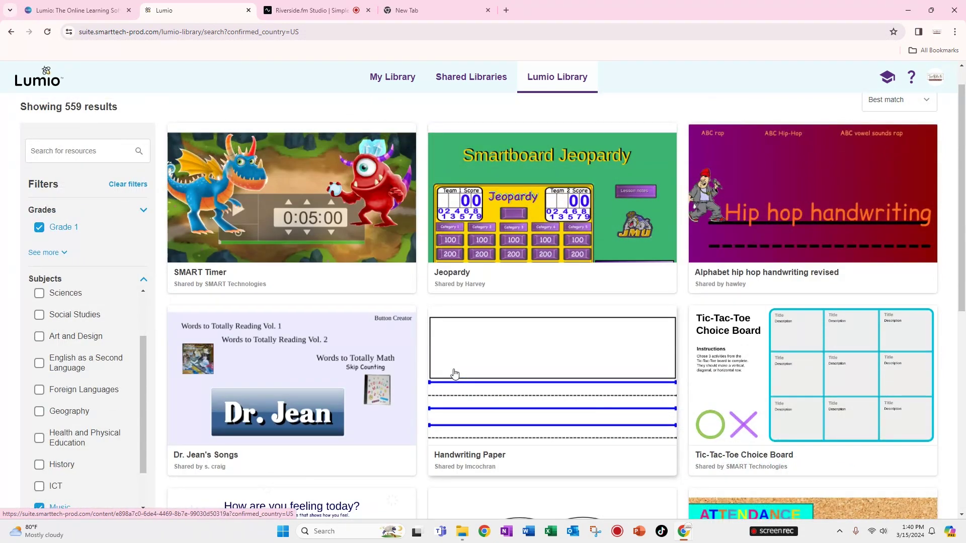
{"action": "scroll", "coordinate": [118, 379], "scroll_direction": "down", "scroll_amount": 2}
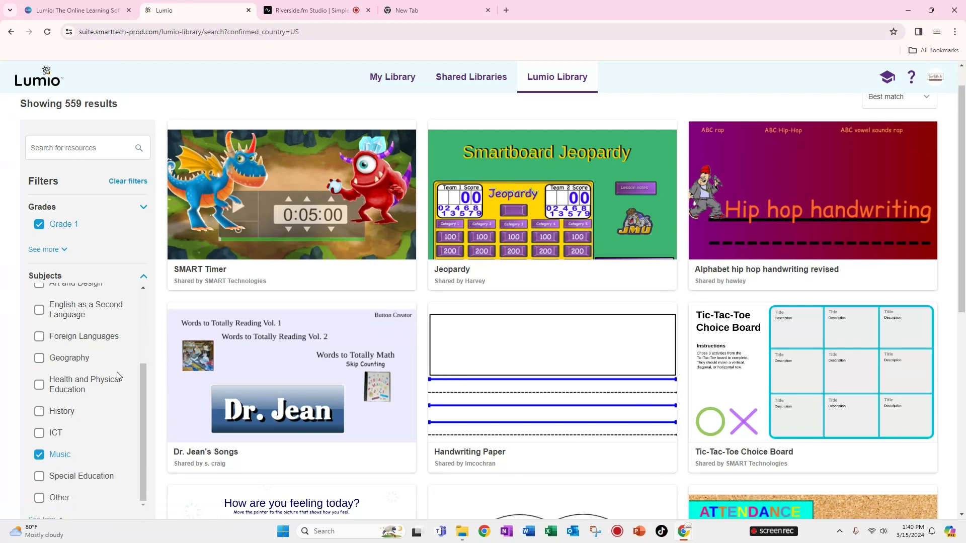
{"action": "scroll", "coordinate": [117, 376], "scroll_direction": "down", "scroll_amount": 4}
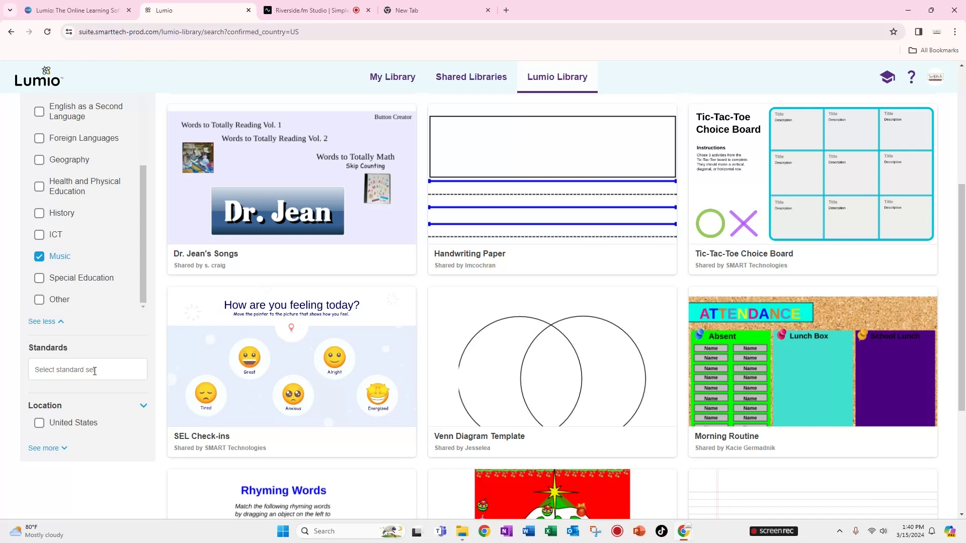
Filter by the Florida standards set, leaving only Primary and Secondary Colors
{"action": "left_click", "coordinate": [95, 371]}
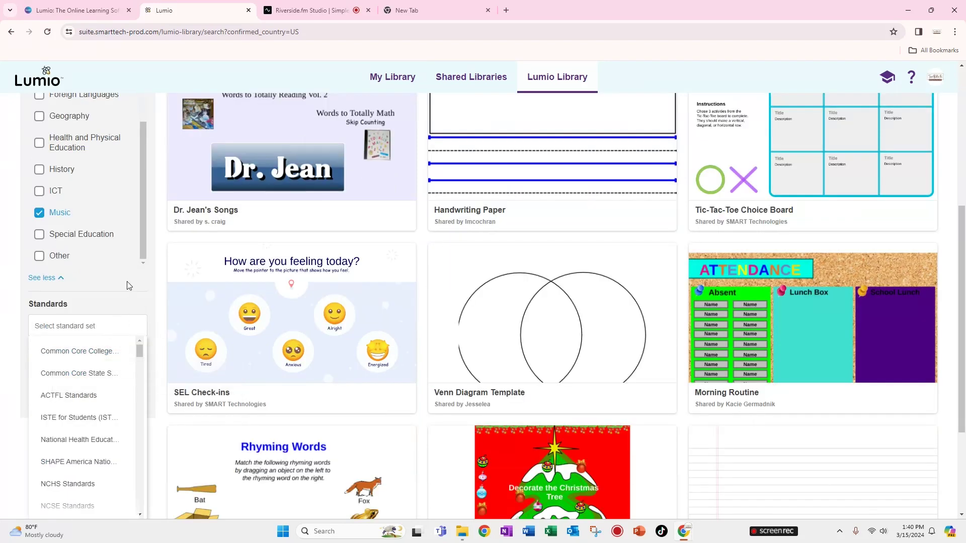
{"action": "scroll", "coordinate": [129, 285], "scroll_direction": "down", "scroll_amount": 3}
{"action": "scroll", "coordinate": [93, 227], "scroll_direction": "down", "scroll_amount": 5}
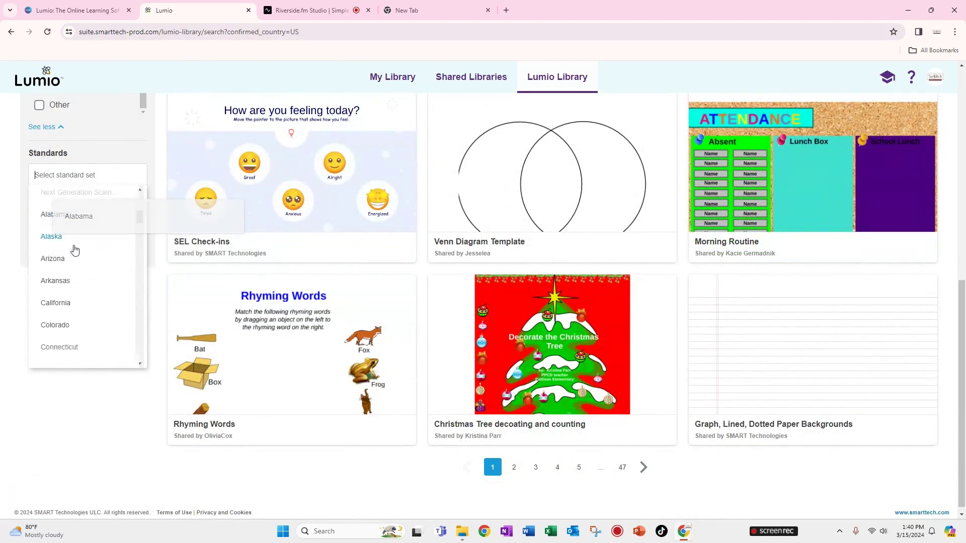
{"action": "scroll", "coordinate": [68, 279], "scroll_direction": "up", "scroll_amount": 5}
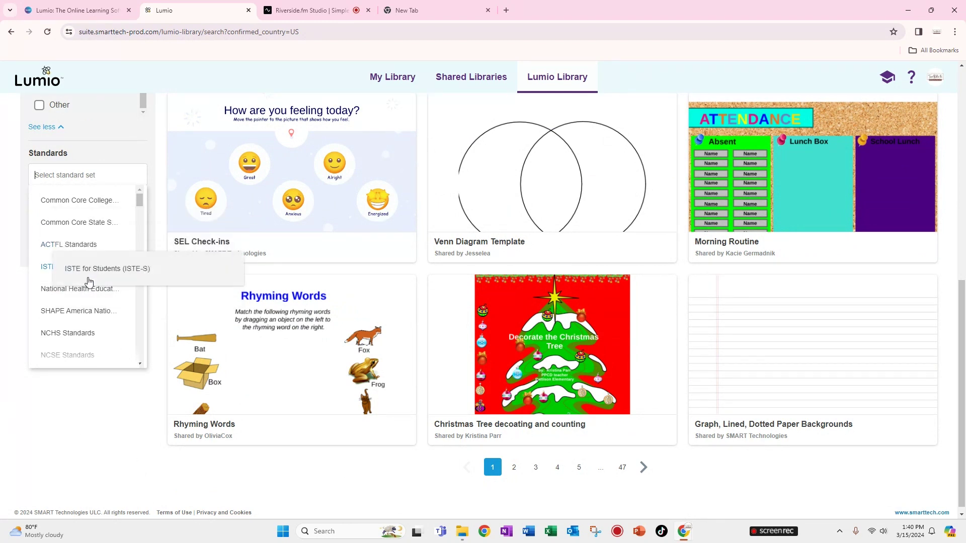
{"action": "scroll", "coordinate": [85, 305], "scroll_direction": "down", "scroll_amount": 4}
{"action": "scroll", "coordinate": [86, 308], "scroll_direction": "down", "scroll_amount": 4}
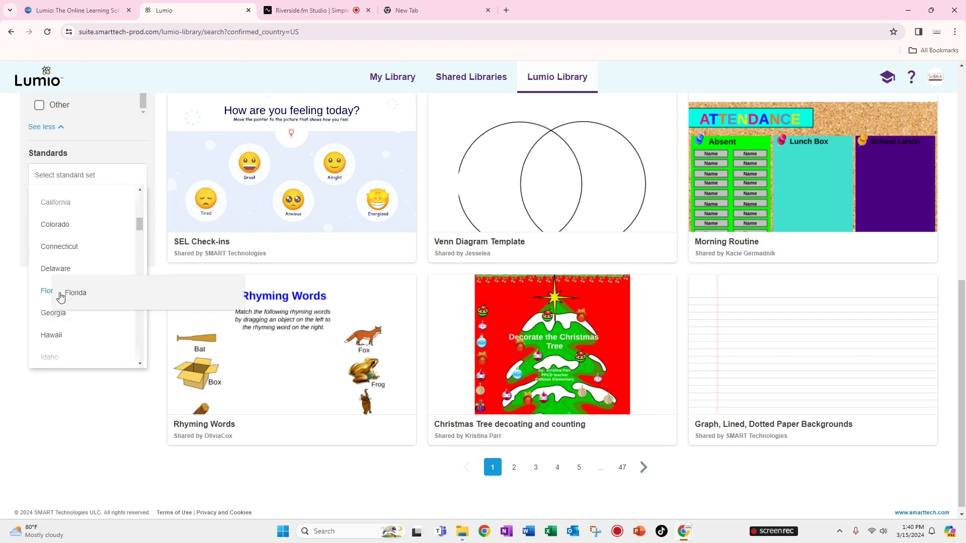
{"action": "left_click", "coordinate": [46, 294]}
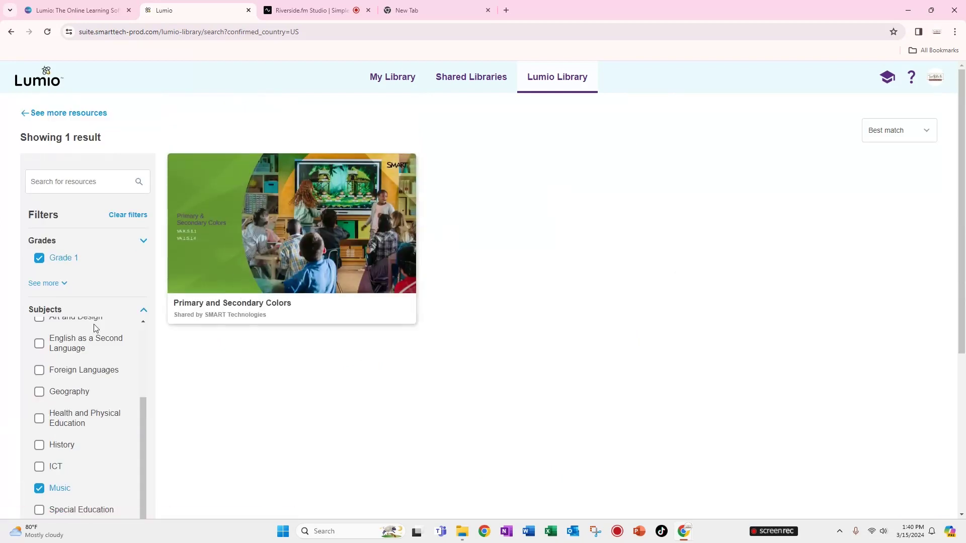
Expand the Location filter and scroll through the country list
{"action": "scroll", "coordinate": [91, 344], "scroll_direction": "down", "scroll_amount": 5}
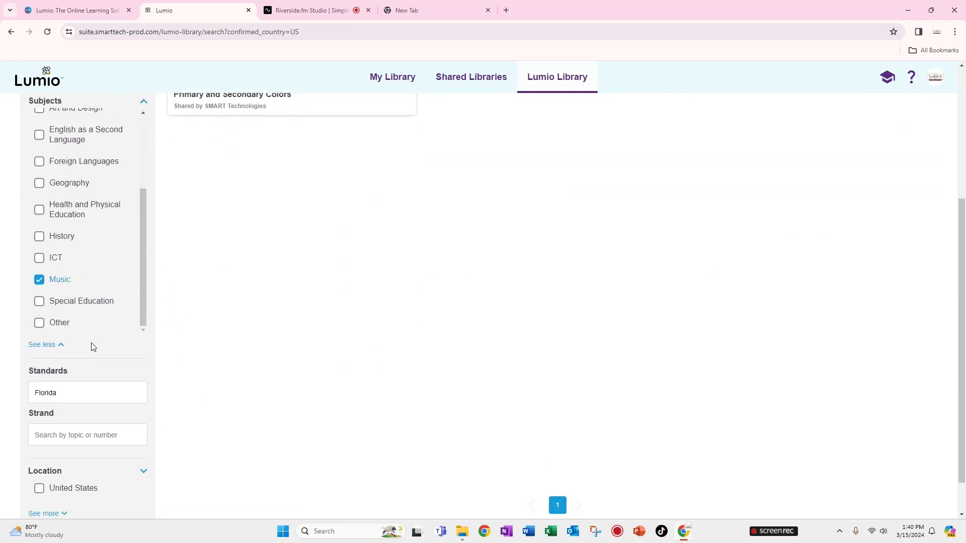
{"action": "scroll", "coordinate": [91, 347], "scroll_direction": "down", "scroll_amount": 1}
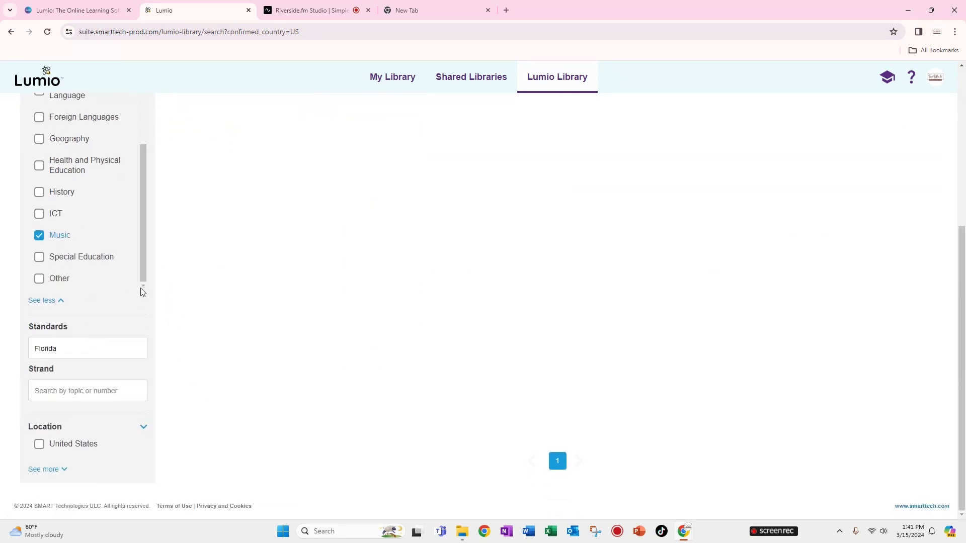
{"action": "left_click", "coordinate": [52, 470]}
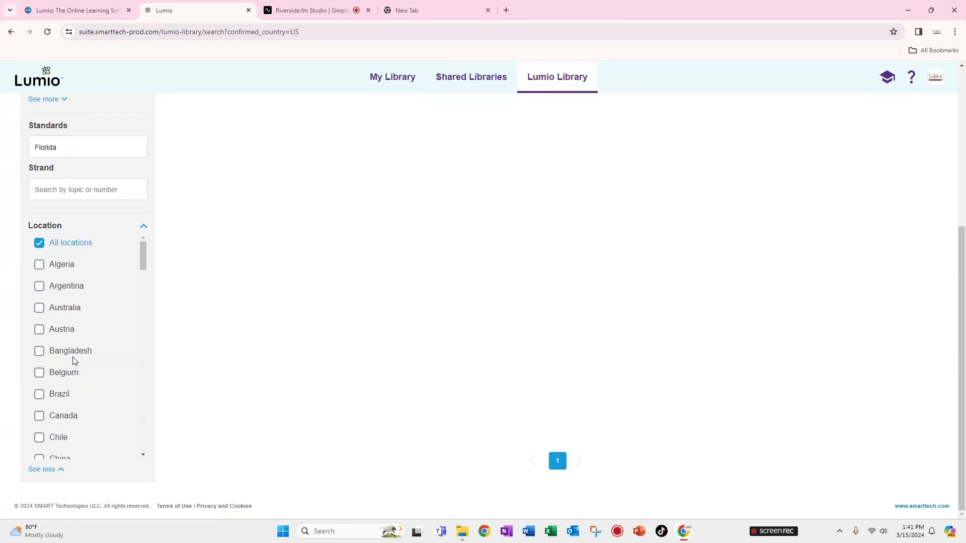
{"action": "scroll", "coordinate": [73, 360], "scroll_direction": "down", "scroll_amount": 6}
{"action": "scroll", "coordinate": [74, 361], "scroll_direction": "down", "scroll_amount": 15}
{"action": "scroll", "coordinate": [74, 361], "scroll_direction": "down", "scroll_amount": 5}
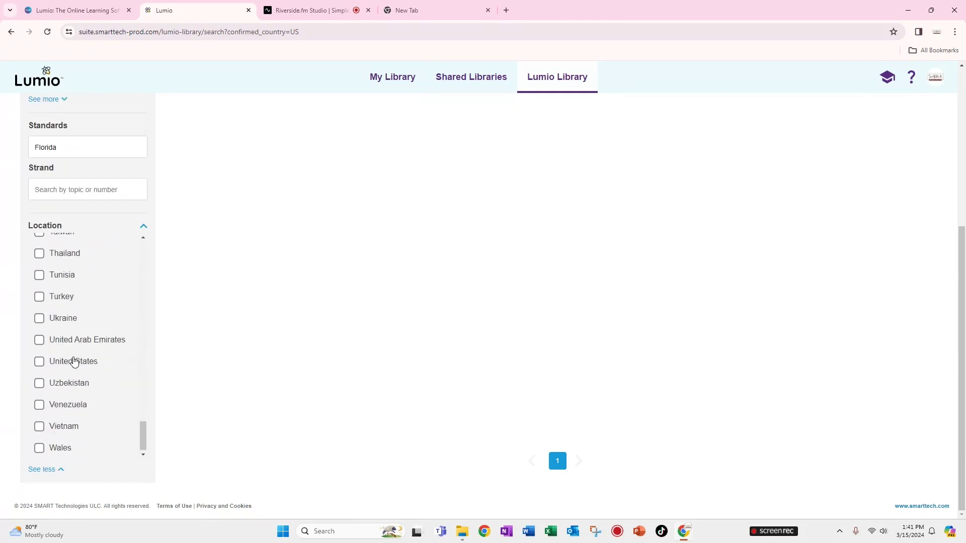
{"action": "scroll", "coordinate": [74, 361], "scroll_direction": "up", "scroll_amount": 20}
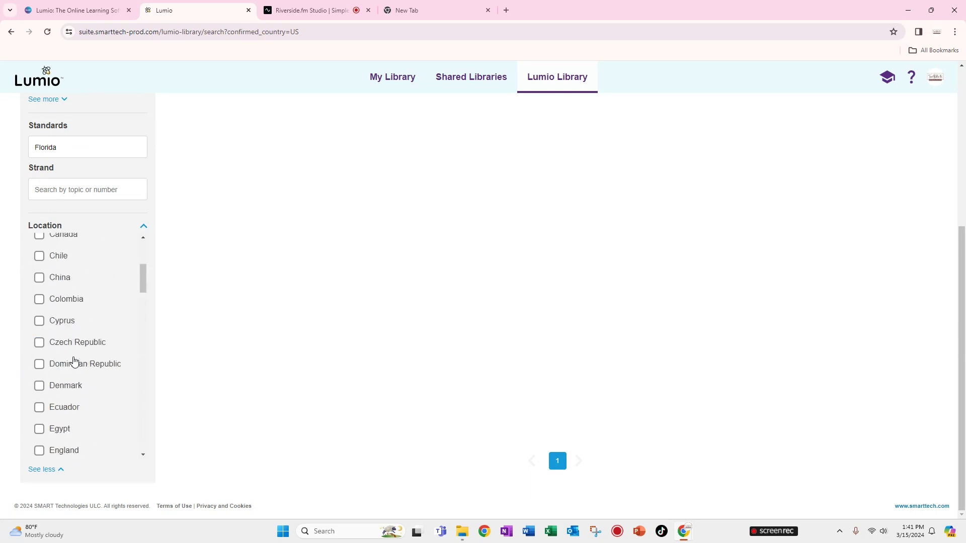
Return to the Lumio Library home and open Nouns and Verbs under Reading and writing
{"action": "left_click", "coordinate": [558, 79]}
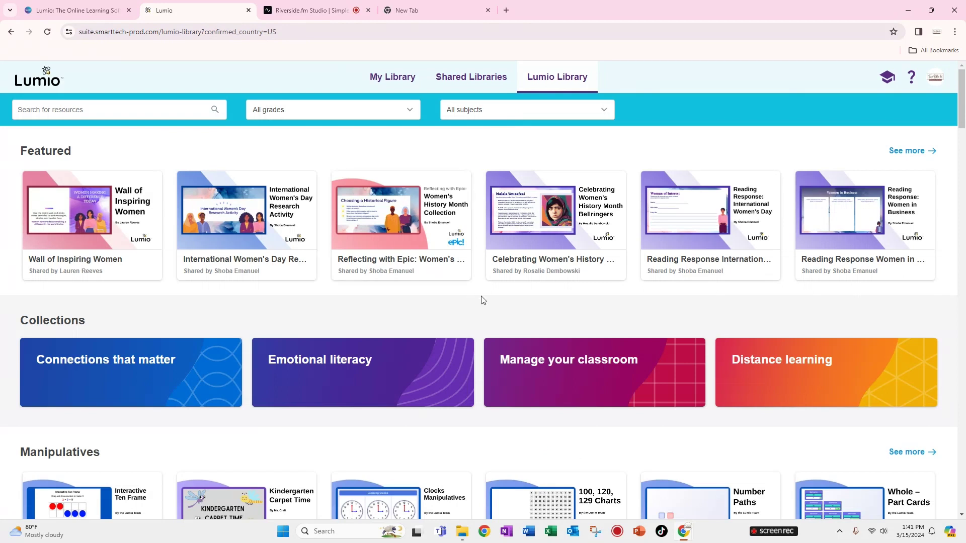
{"action": "scroll", "coordinate": [602, 338], "scroll_direction": "down", "scroll_amount": 6}
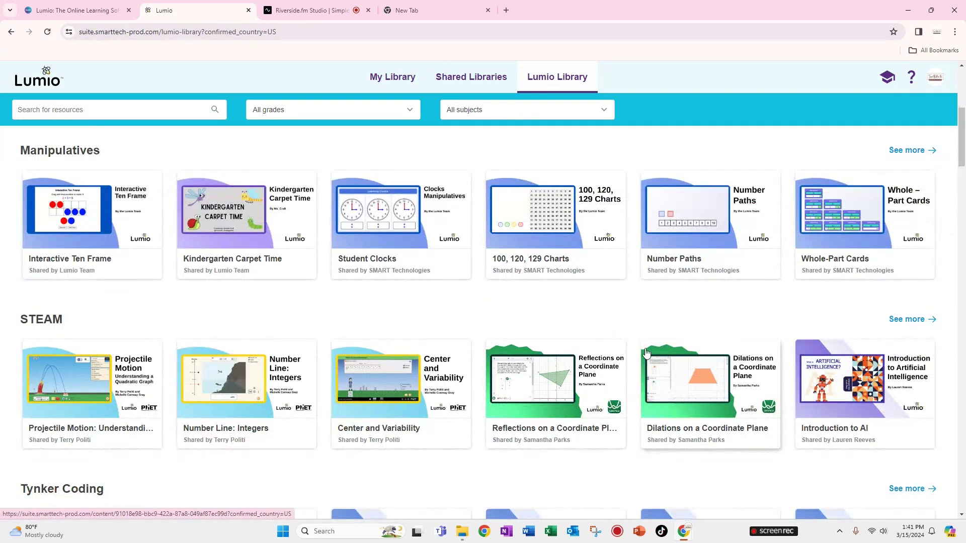
{"action": "scroll", "coordinate": [348, 300], "scroll_direction": "down", "scroll_amount": 5}
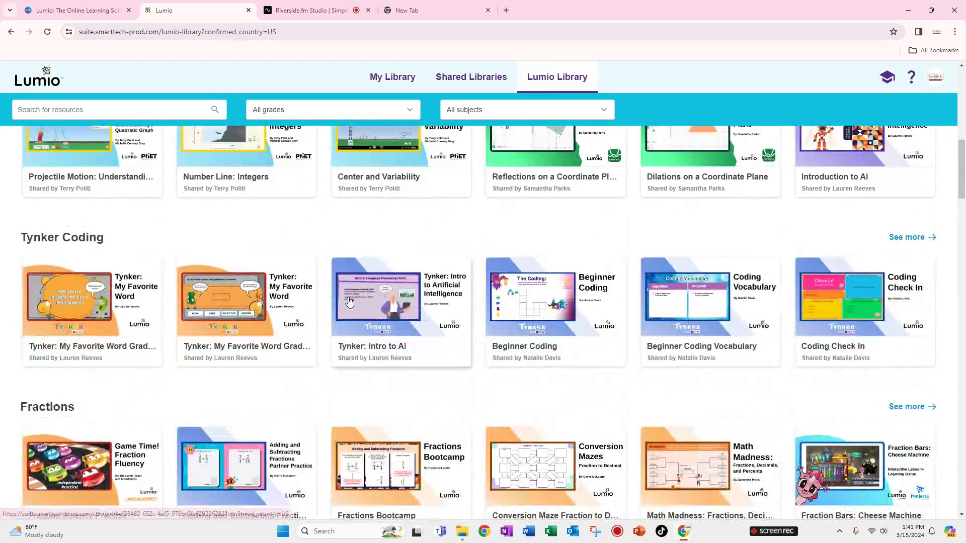
{"action": "scroll", "coordinate": [515, 327], "scroll_direction": "down", "scroll_amount": 5}
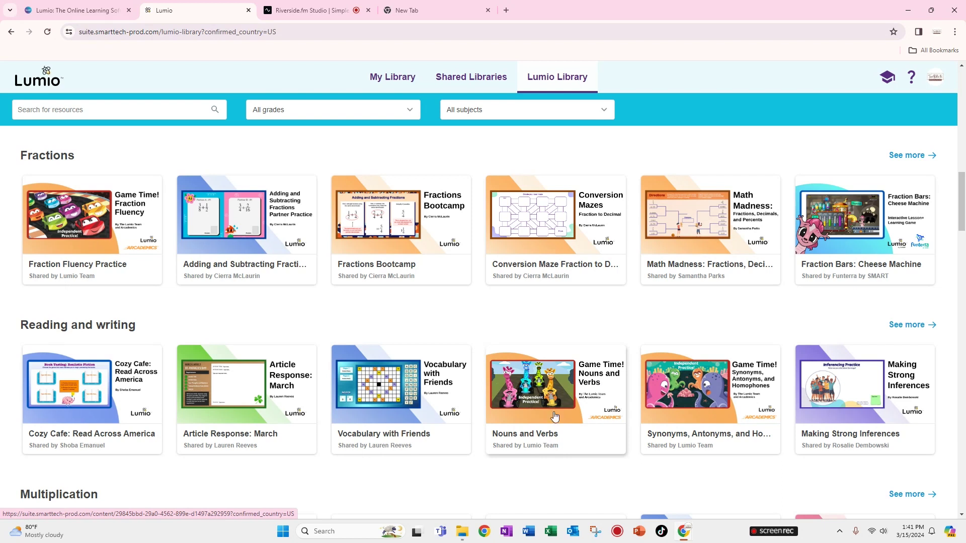
{"action": "left_click", "coordinate": [583, 410]}
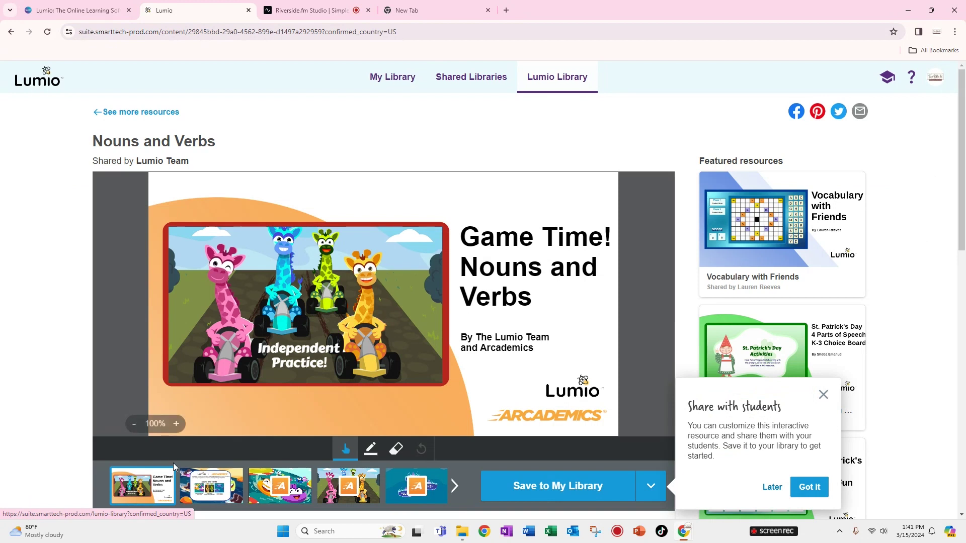
Preview the second slide and the Bumper Boat Bash activity, then save Nouns and Verbs to My Library
{"action": "left_click", "coordinate": [190, 486]}
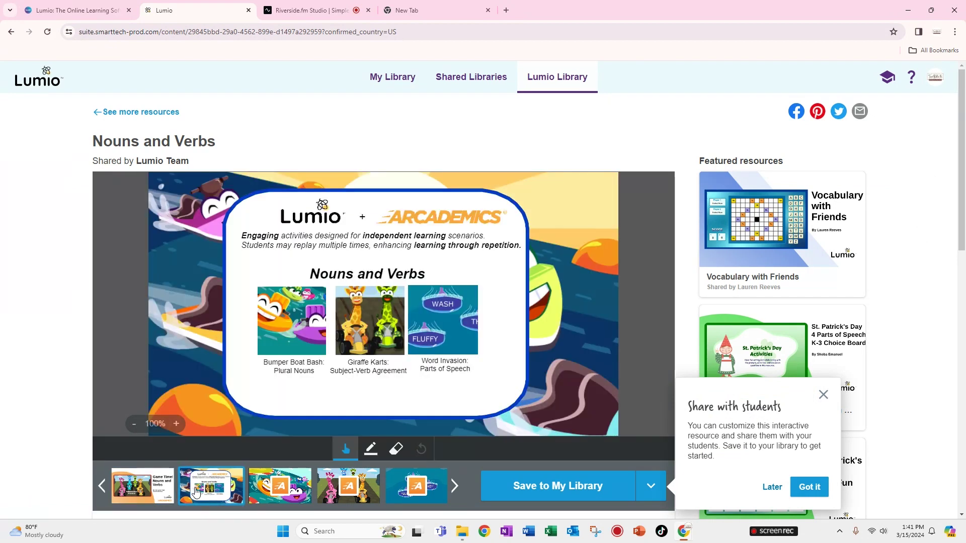
{"action": "left_click", "coordinate": [271, 487]}
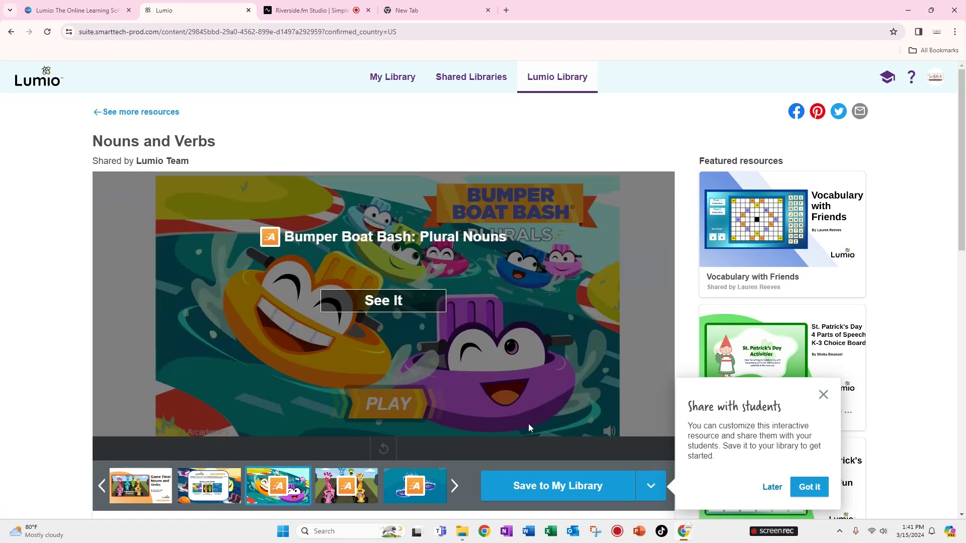
{"action": "left_click", "coordinate": [614, 496]}
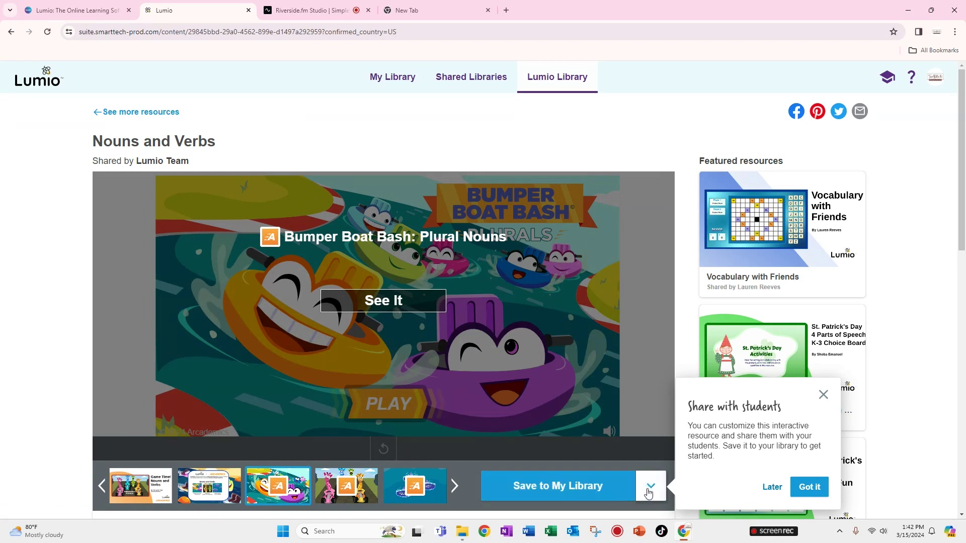
{"action": "left_click", "coordinate": [615, 490]}
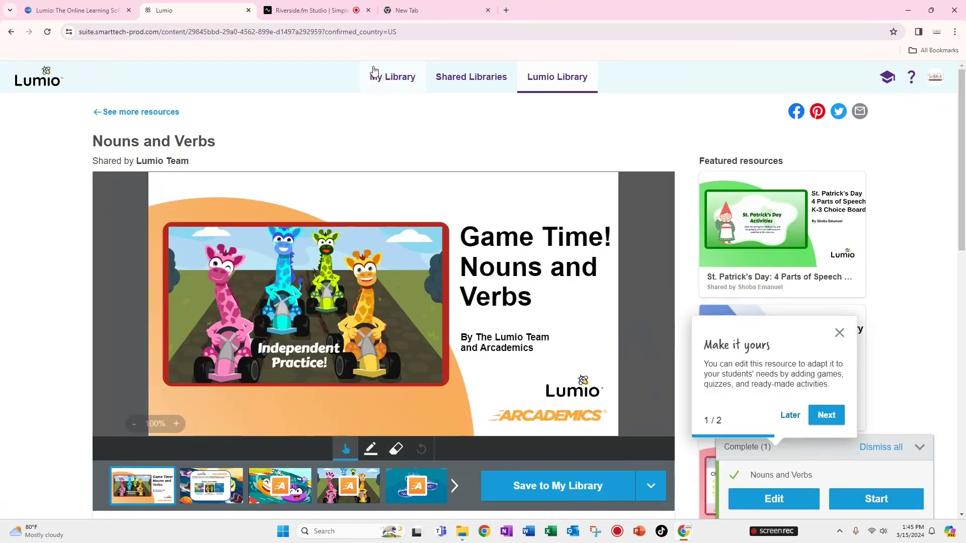
Open the Nouns and Verbs lesson from My Library in the editor
{"action": "left_click", "coordinate": [388, 81]}
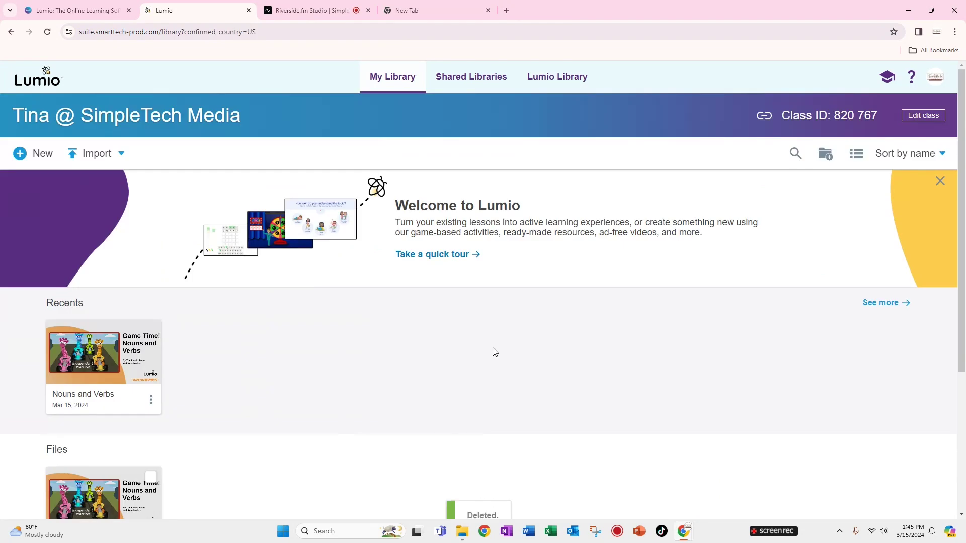
{"action": "mouse_move", "coordinate": [140, 388]}
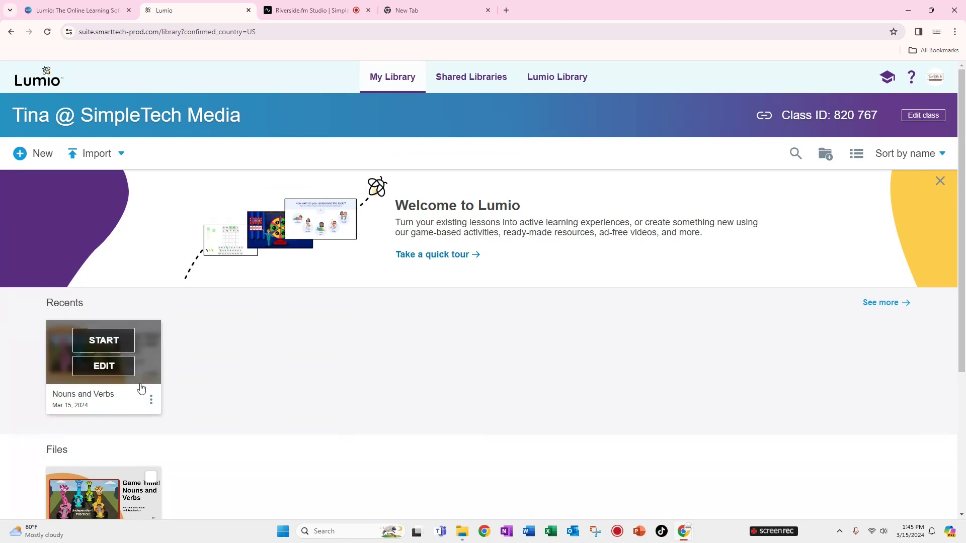
{"action": "left_click", "coordinate": [107, 367]}
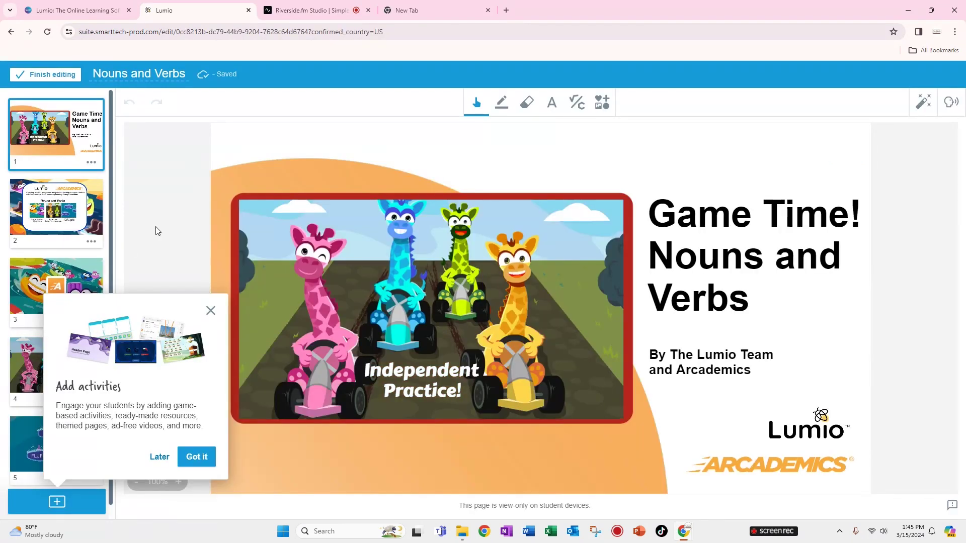
Dismiss the add-activities, page-editing, make-it-an-activity and guide-your-students tour tips
{"action": "left_click", "coordinate": [211, 309]}
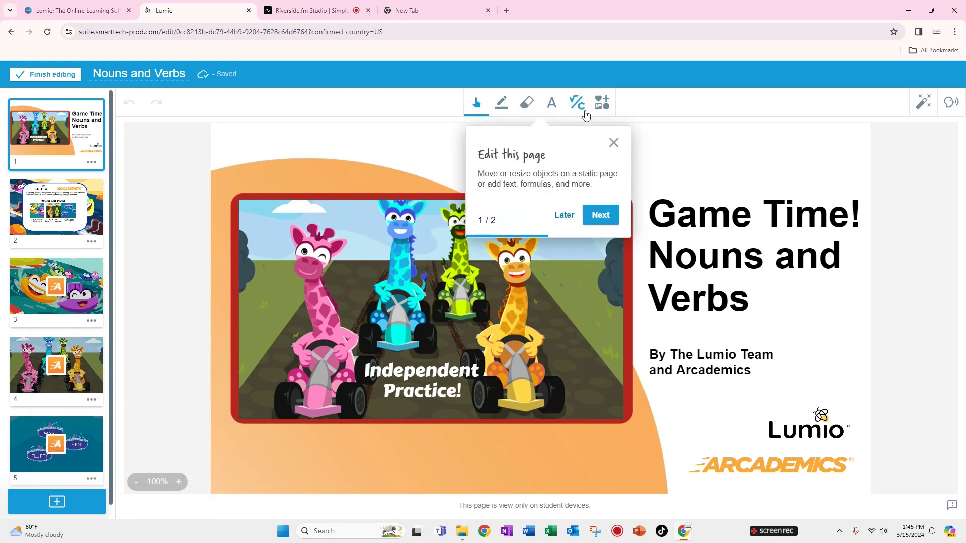
{"action": "left_click", "coordinate": [613, 143]}
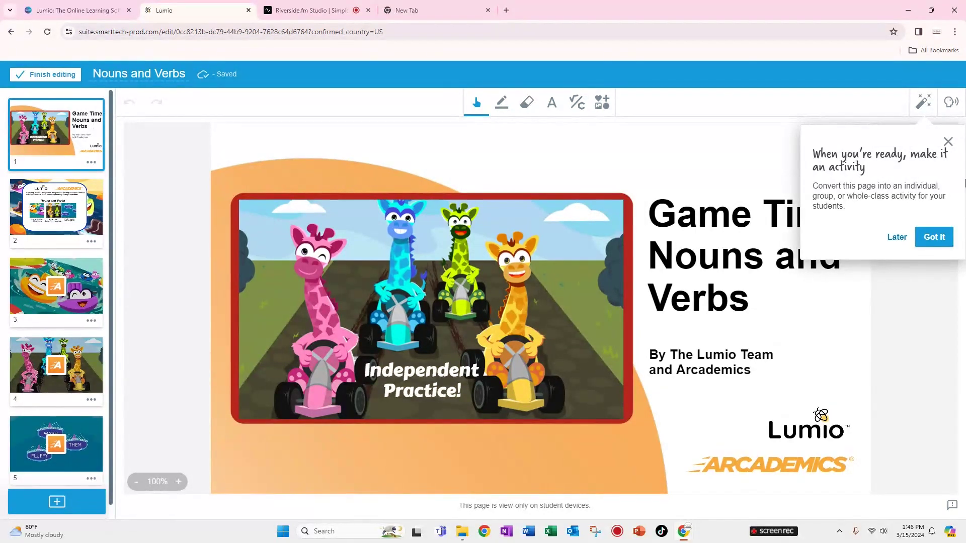
{"action": "left_click", "coordinate": [948, 142]}
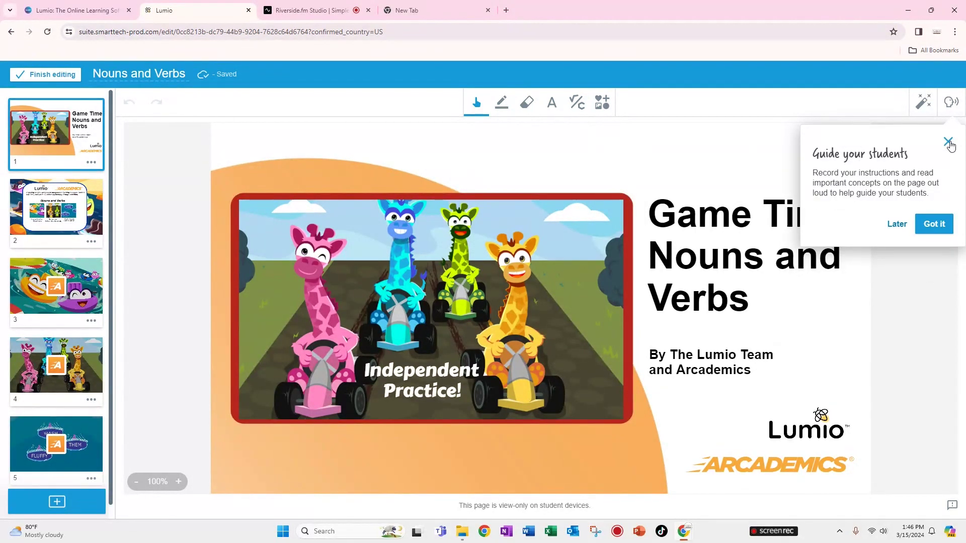
{"action": "left_click", "coordinate": [931, 223]}
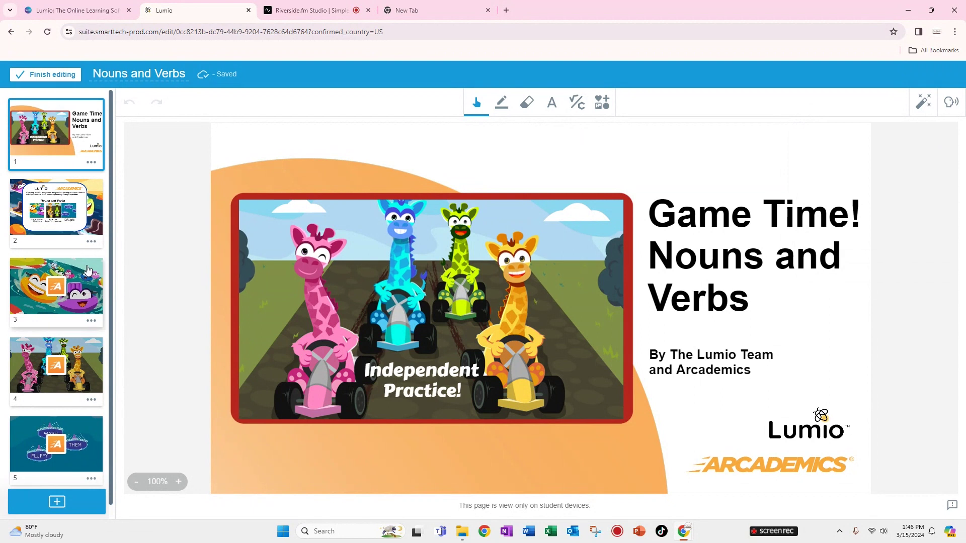
Finish editing and return to the Nouns and Verbs card in My Library
{"action": "left_click", "coordinate": [46, 76]}
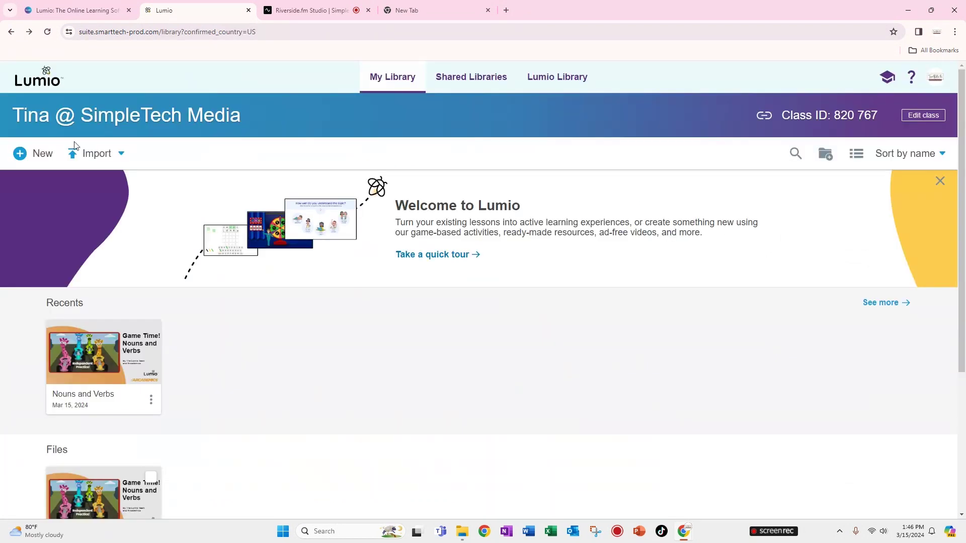
{"action": "mouse_move", "coordinate": [87, 374]}
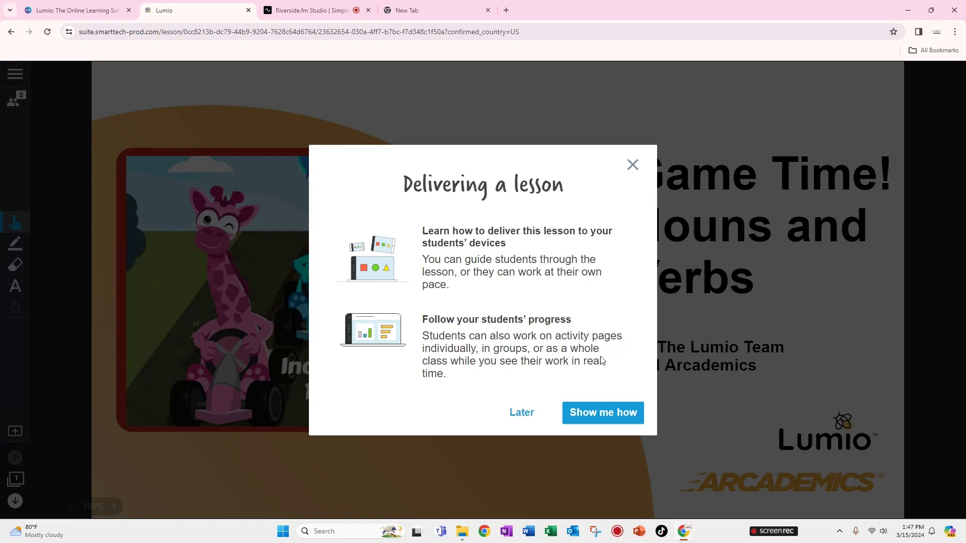
Postpone the 'Delivering a lesson' intro to reveal the 'Game Time! Nouns and Verbs' title slide
{"action": "left_click", "coordinate": [533, 414]}
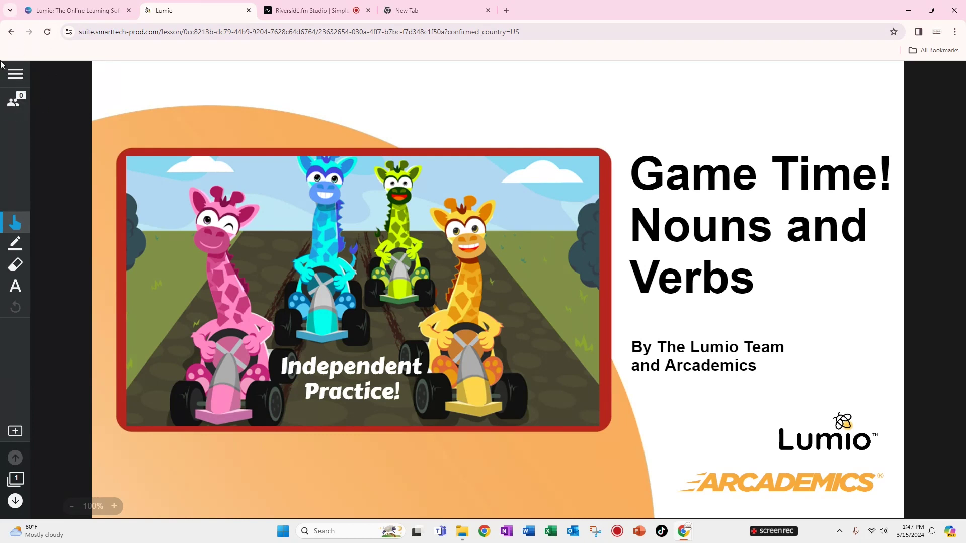
Display the student join screen with QR code, hellosmart.com address and class ID
{"action": "left_click", "coordinate": [15, 105]}
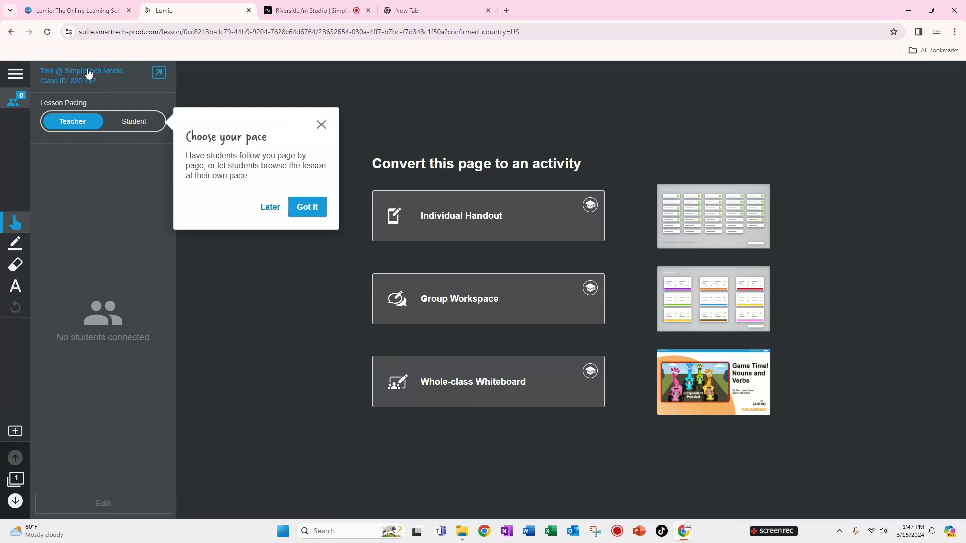
{"action": "left_click", "coordinate": [159, 77]}
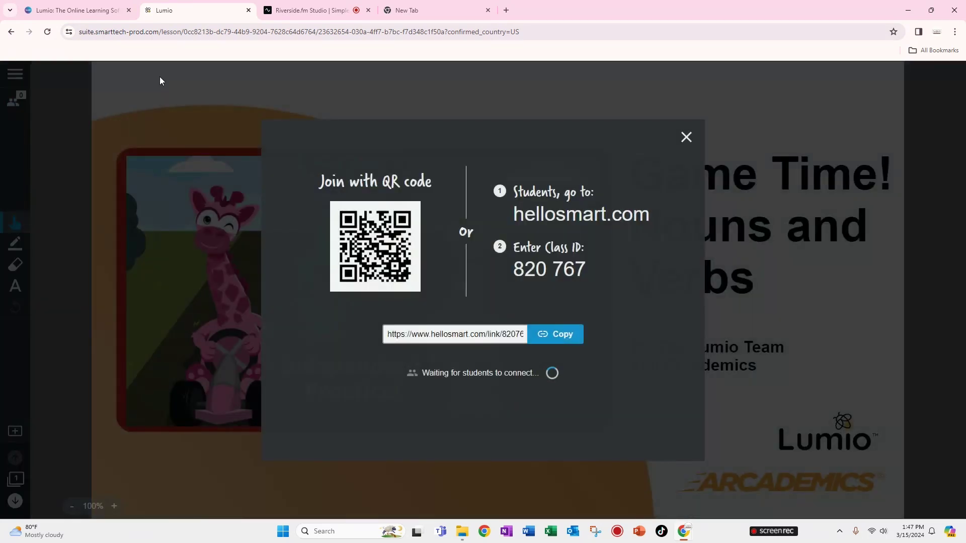